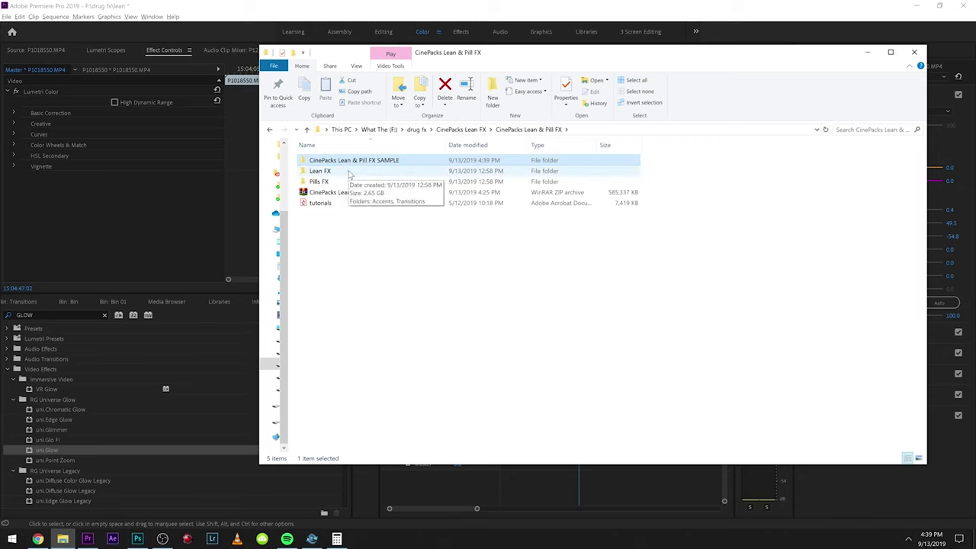
Look through the CinePacks Lean & Pill FX folder, checking the sample archive, the Lean FX and Pills FX folders and the tutorials file
right_click(336, 195)
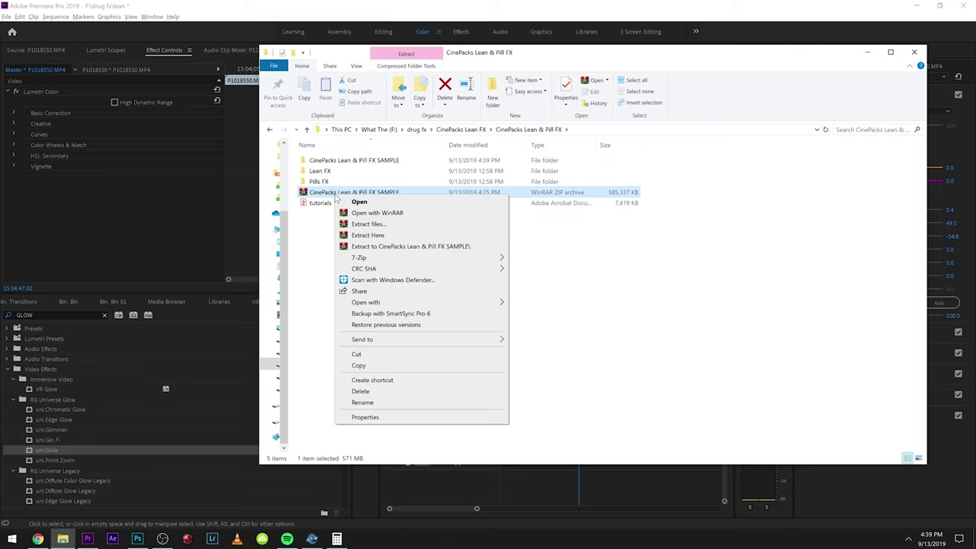
click(313, 244)
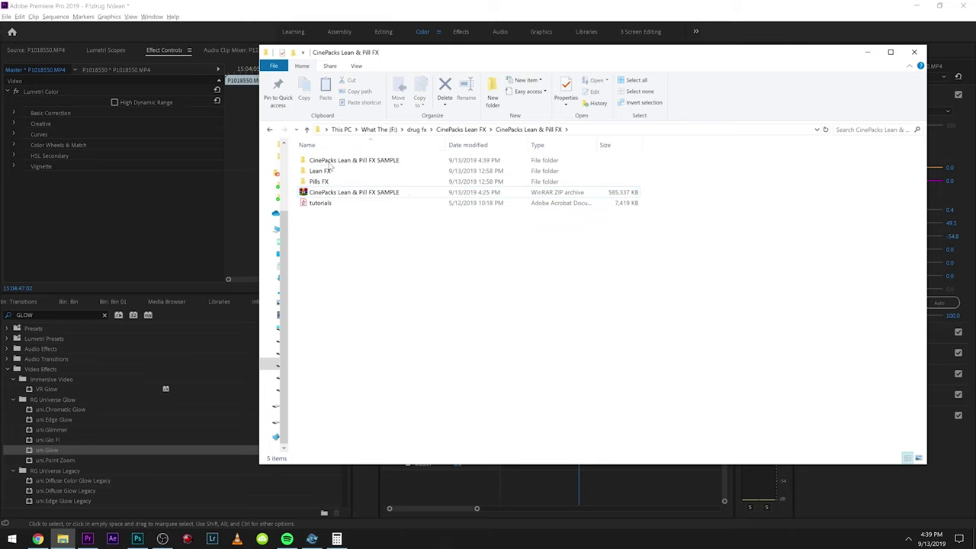
double_click(315, 174)
click(270, 129)
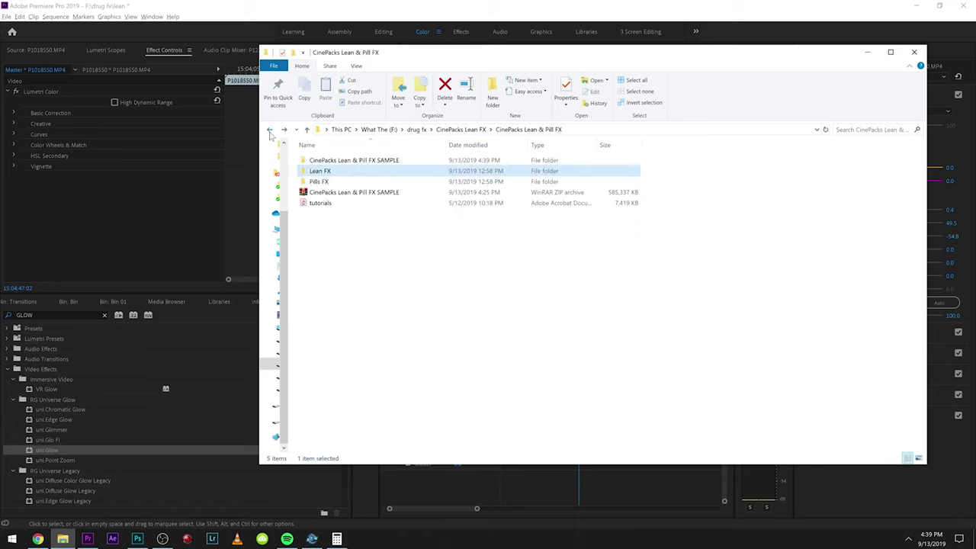
double_click(309, 183)
click(270, 129)
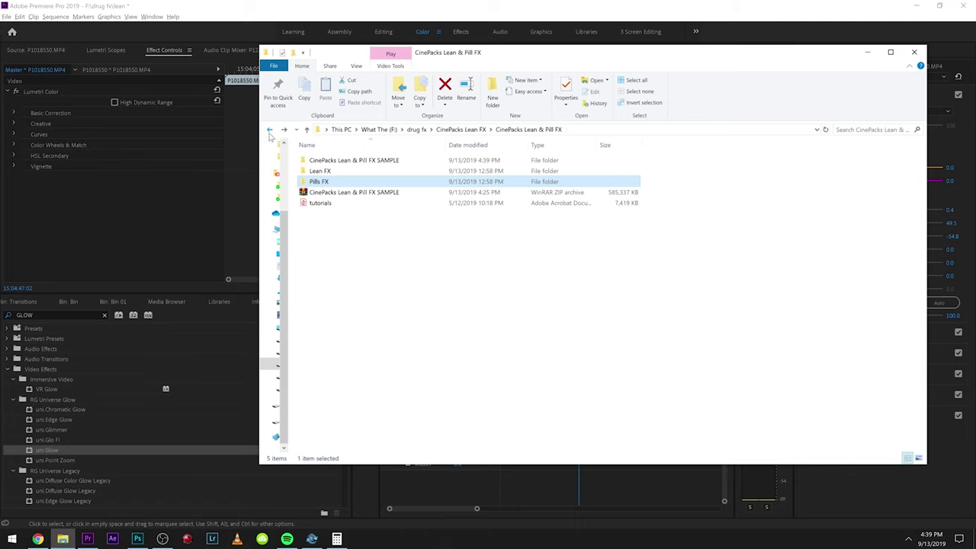
click(321, 204)
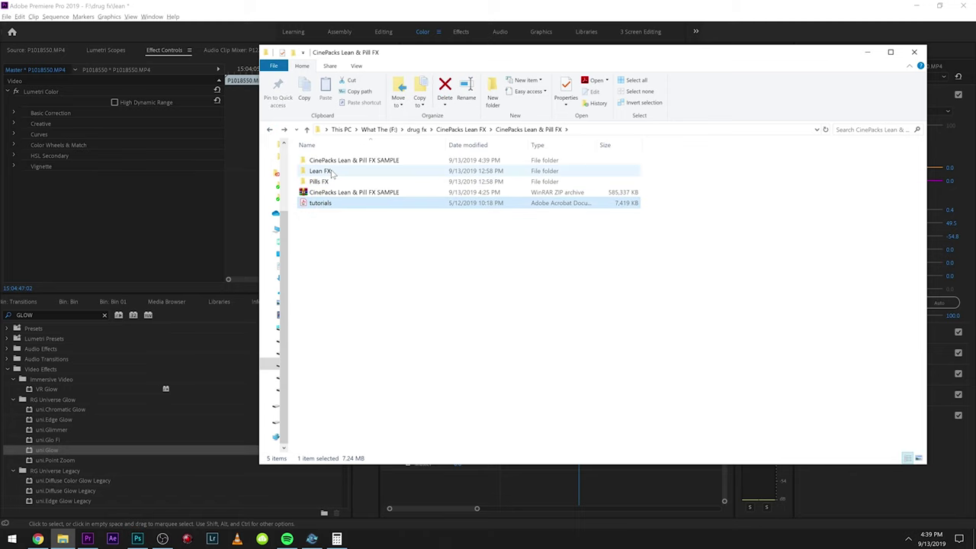
View the transition clips in the Transitions folder inside Lean FX
double_click(322, 172)
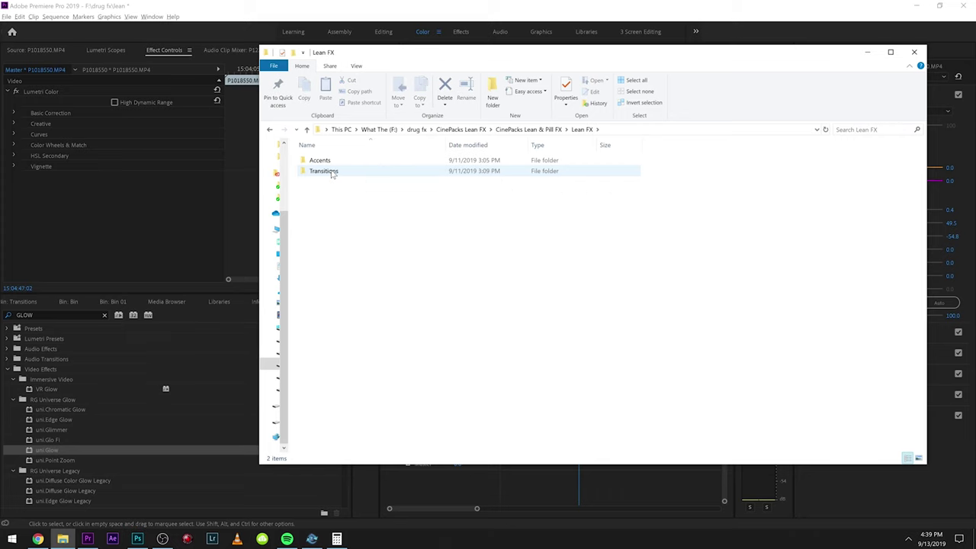
double_click(344, 173)
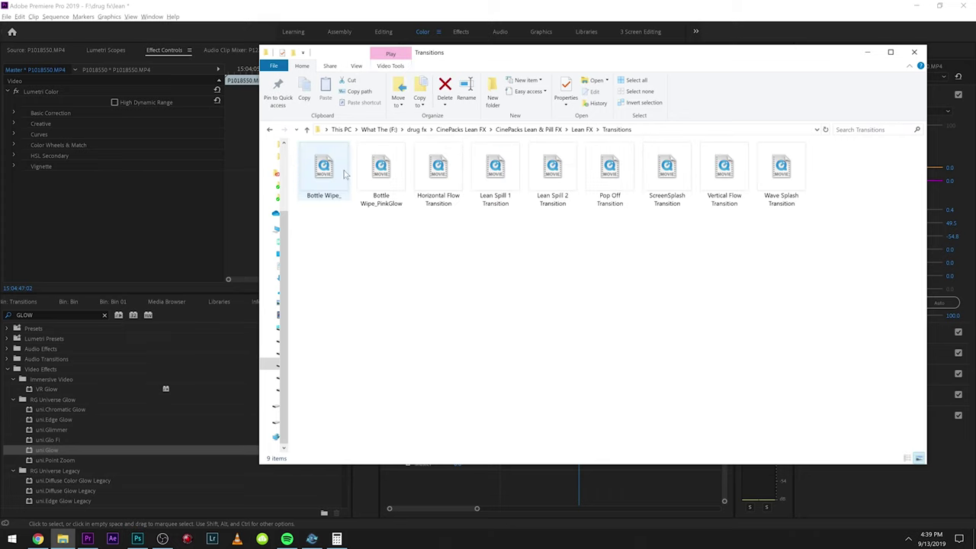
drag(319, 238, 758, 279)
key(alt+Up)
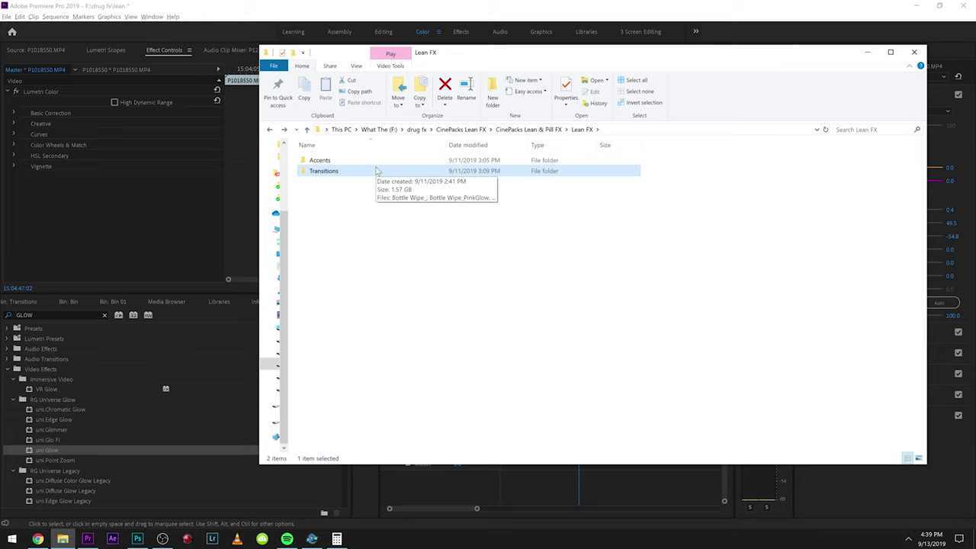
View the clips in the Transitions folder inside Pills FX, then return to the CinePacks Lean & Pill FX folder
click(539, 131)
double_click(334, 183)
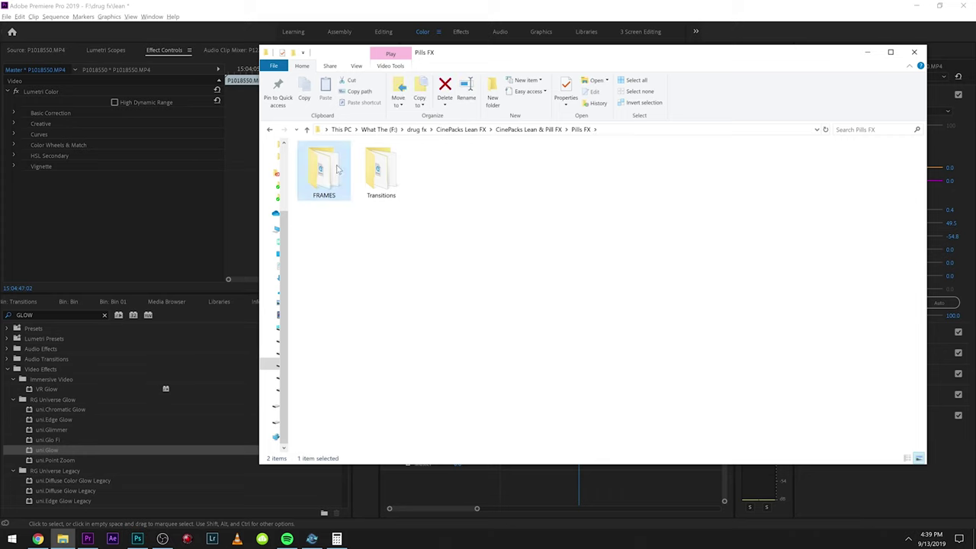
double_click(381, 171)
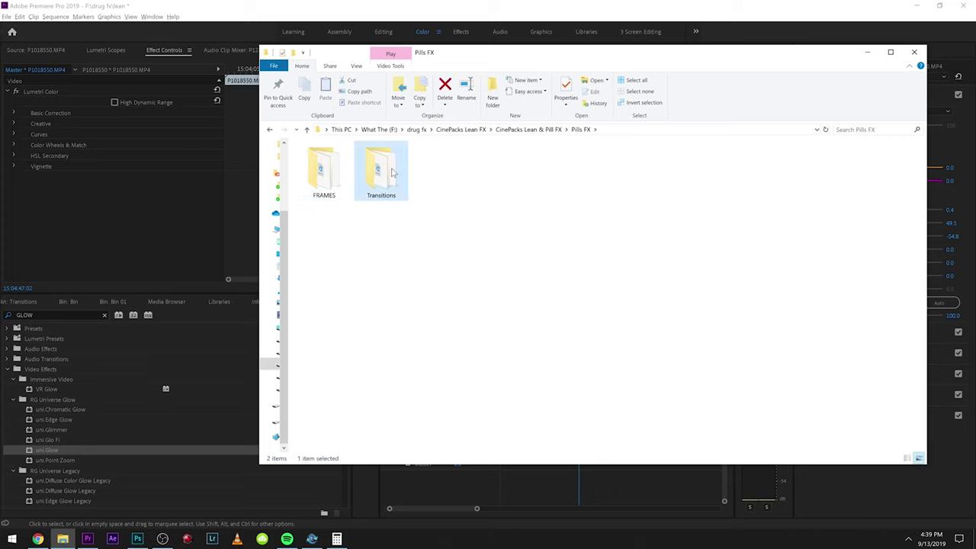
click(581, 129)
click(514, 131)
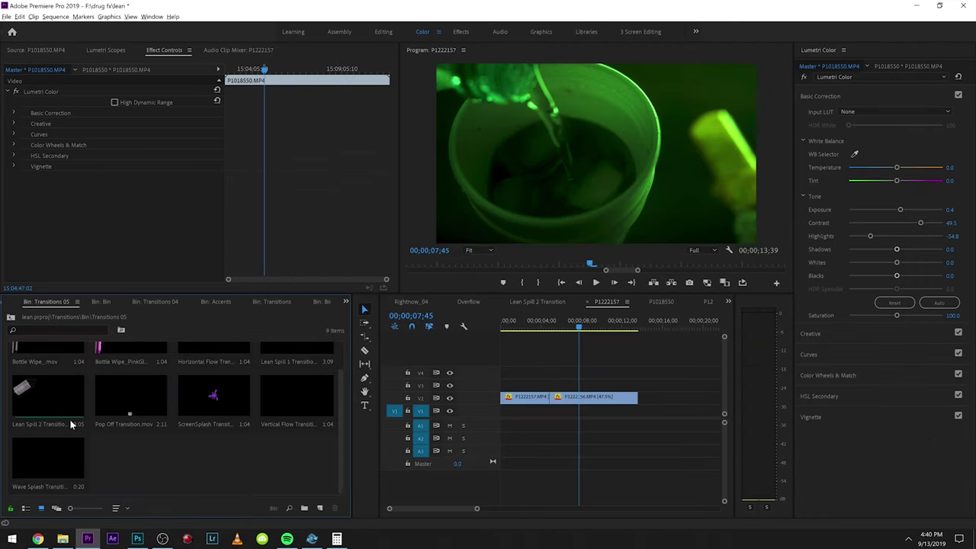
Preview the Bottle Wipe, Bottle Wipe_PinkGlow and Horizontal Flow Transition clips from the Transitions 05 bin
double_click(50, 360)
key(space)
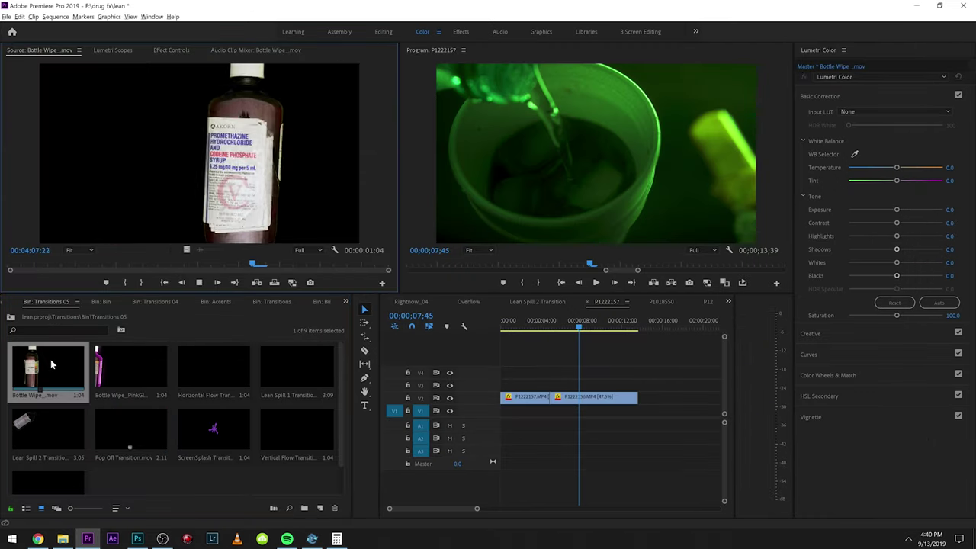
double_click(112, 363)
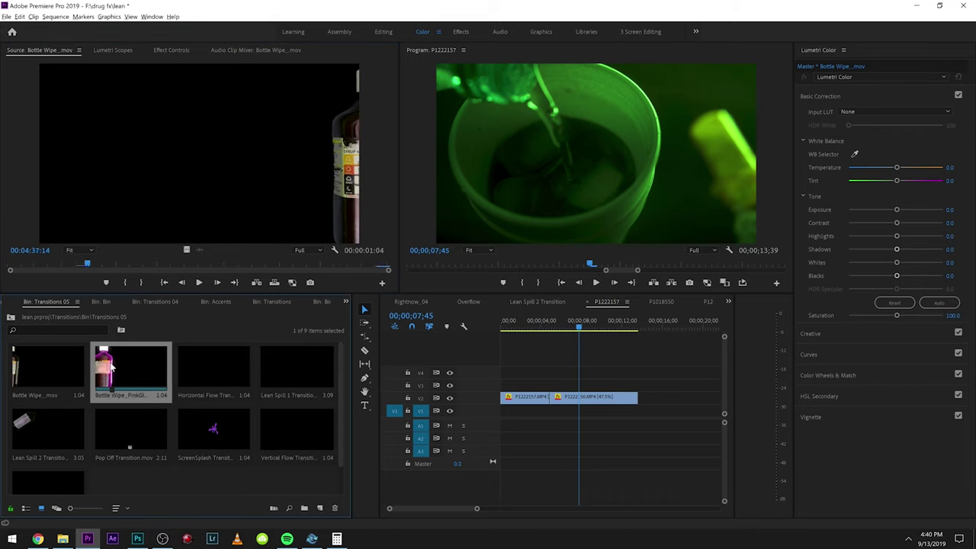
key(space)
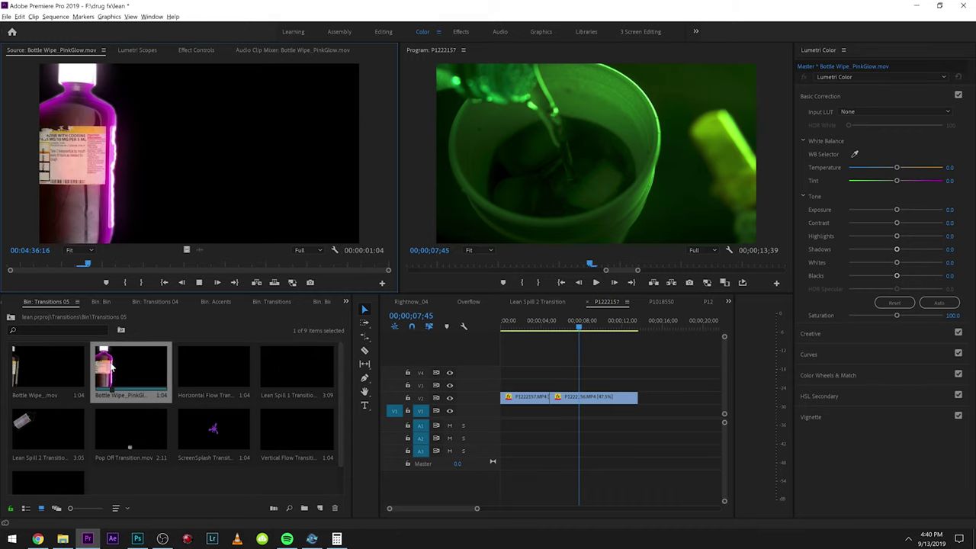
double_click(224, 374)
key(space)
click(109, 267)
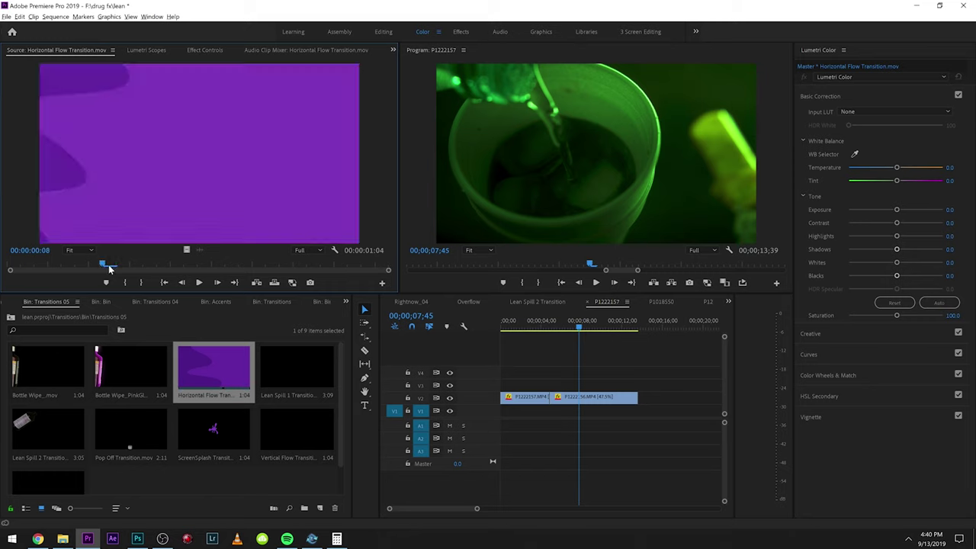
key(Home)
Place the Horizontal Flow Transition clip on track V3, centred over the cut between the two video clips
drag(191, 371, 555, 385)
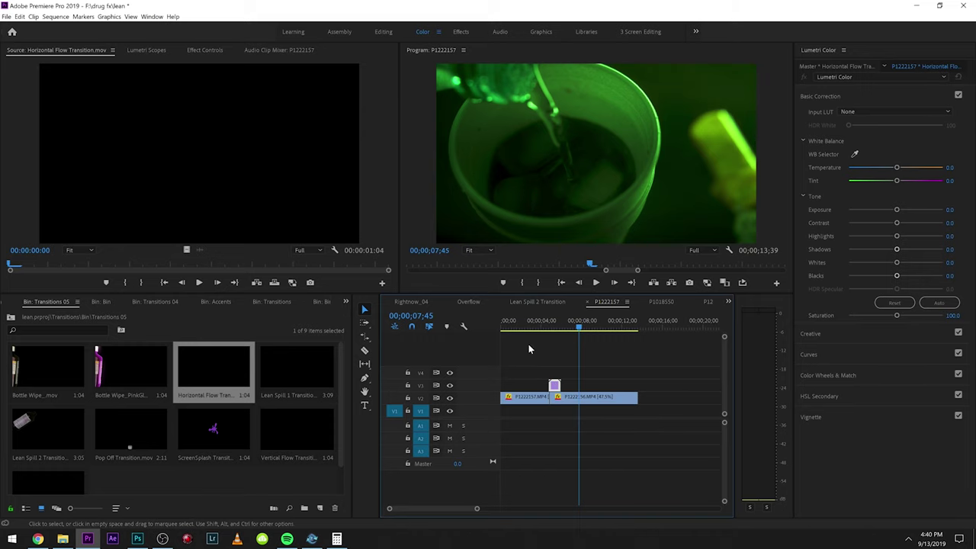
scroll(555, 387, up, 6)
drag(568, 387, 537, 393)
scroll(547, 397, up, 3)
Play the sequence across the cut to check the Horizontal Flow Transition
drag(571, 316, 603, 328)
right_click(622, 385)
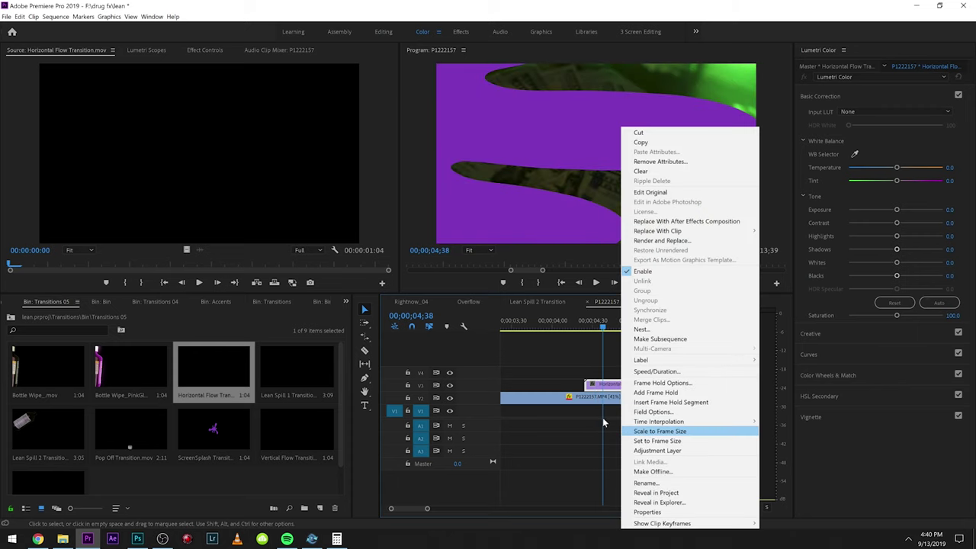
click(558, 434)
click(573, 324)
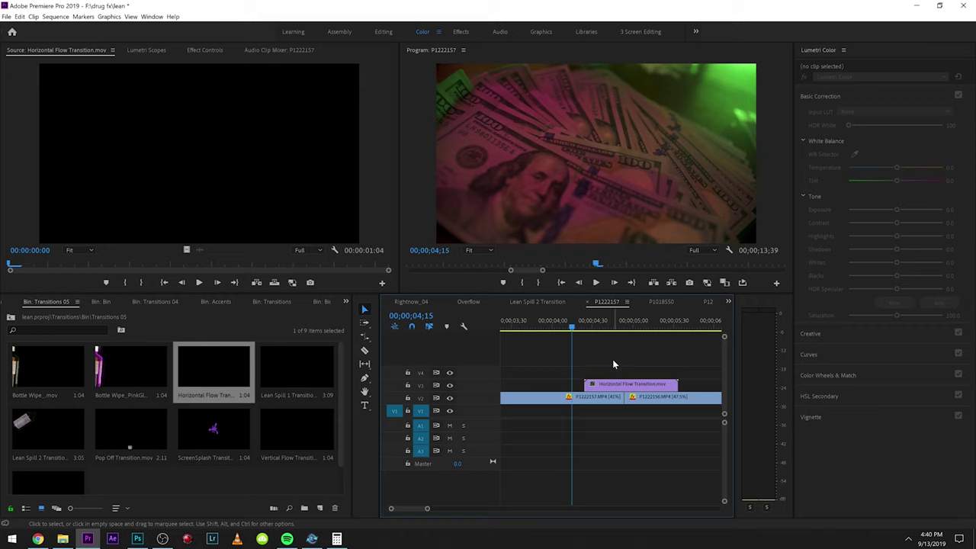
key(space)
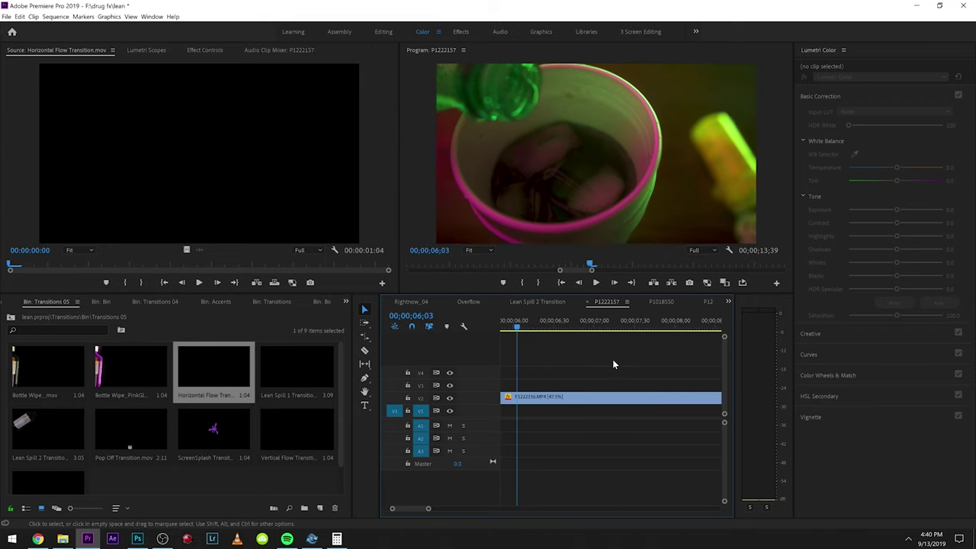
Delete the Horizontal Flow Transition clip from track V3
scroll(603, 360, up, 3)
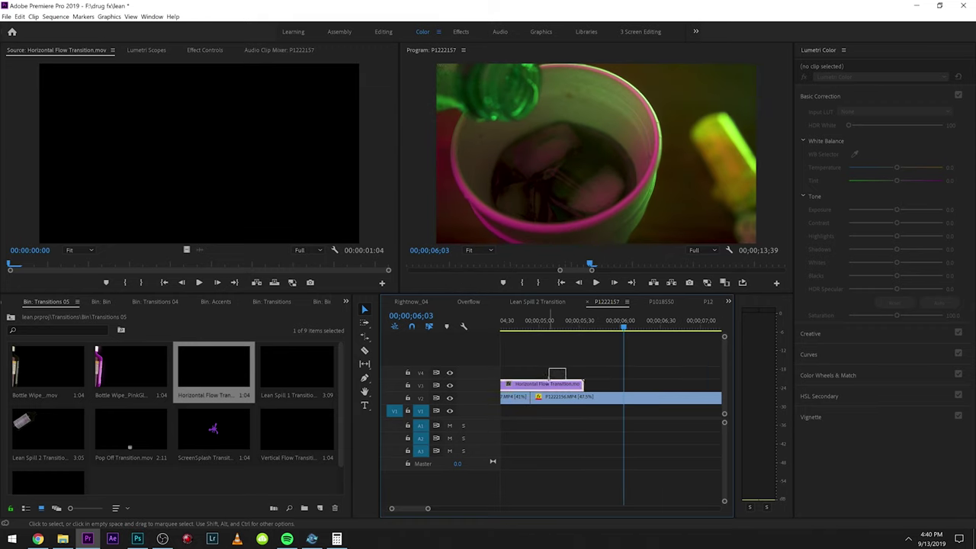
drag(566, 370, 549, 380)
key(Delete)
Place the ScreenSplash Transition clip on track V3, centred over the cut between the two video clips
double_click(297, 371)
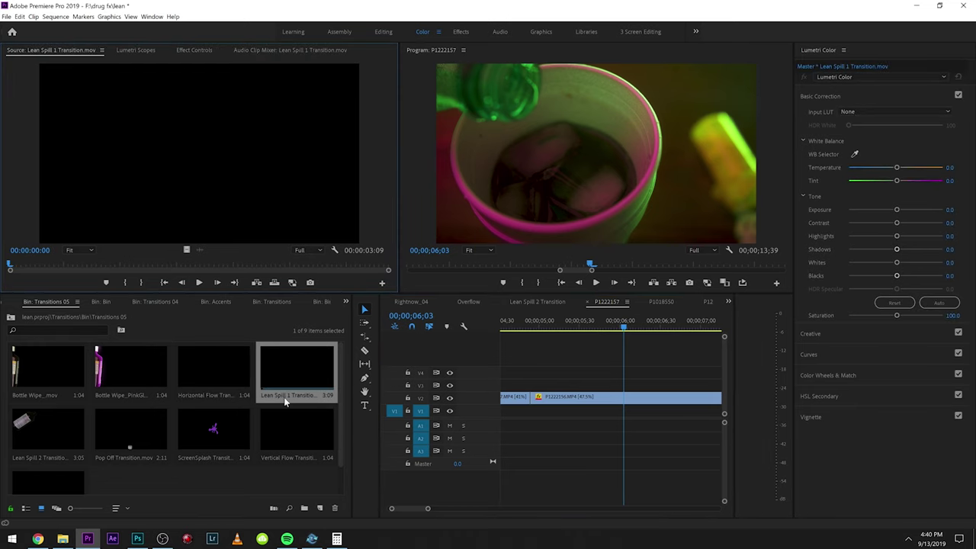
drag(223, 431, 528, 386)
drag(603, 391, 567, 391)
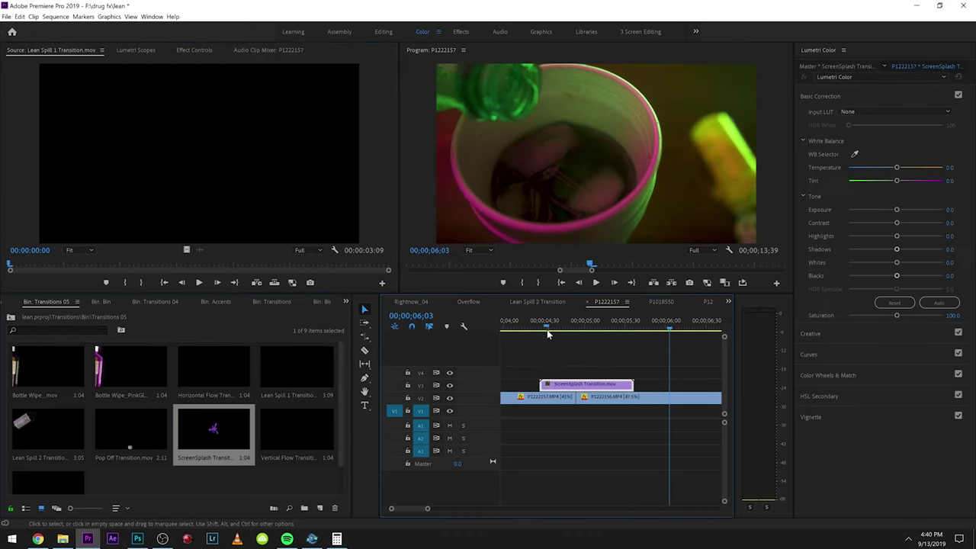
Play the sequence across the cut to check the ScreenSplash Transition
click(538, 329)
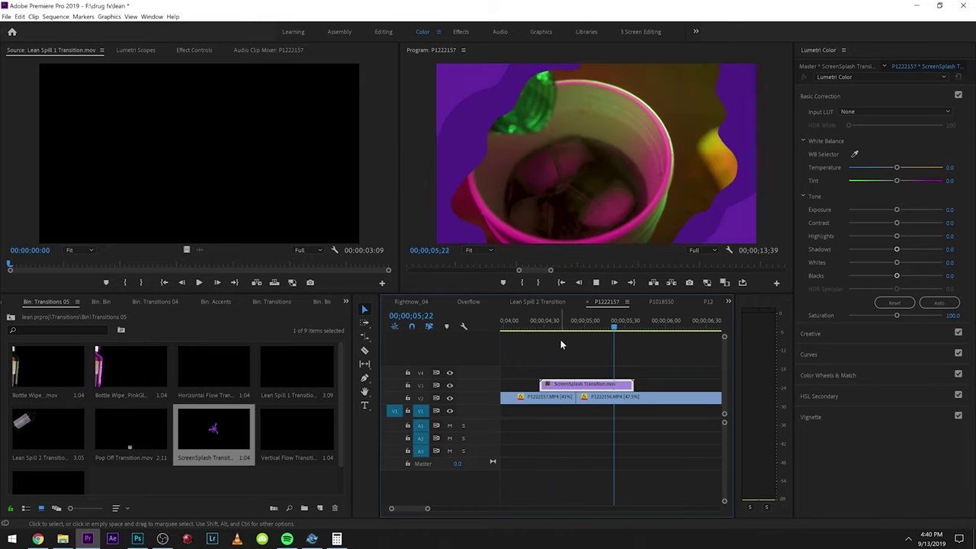
key(space)
click(559, 329)
key(space)
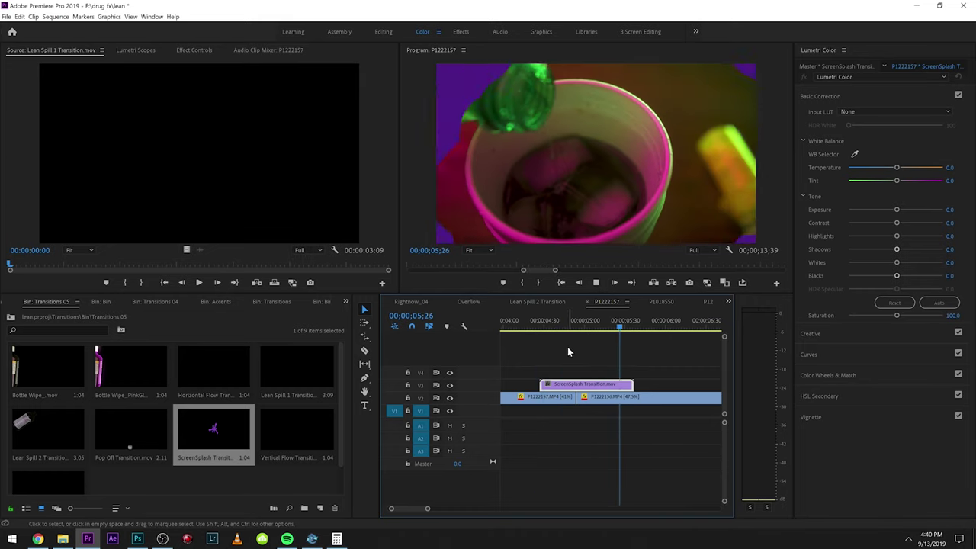
Stop playback and delete the ScreenSplash Transition clip from track V3
key(space)
drag(565, 349, 563, 387)
key(Delete)
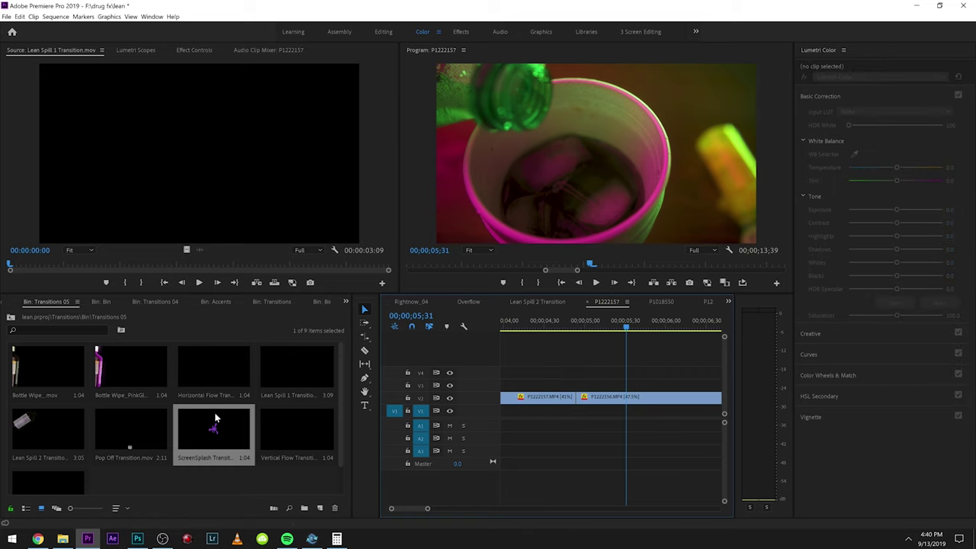
Place the Horizontal Flow Transition clip on V3 over the cut and move the playhead to 00;00;04;48 within it
click(293, 425)
double_click(194, 363)
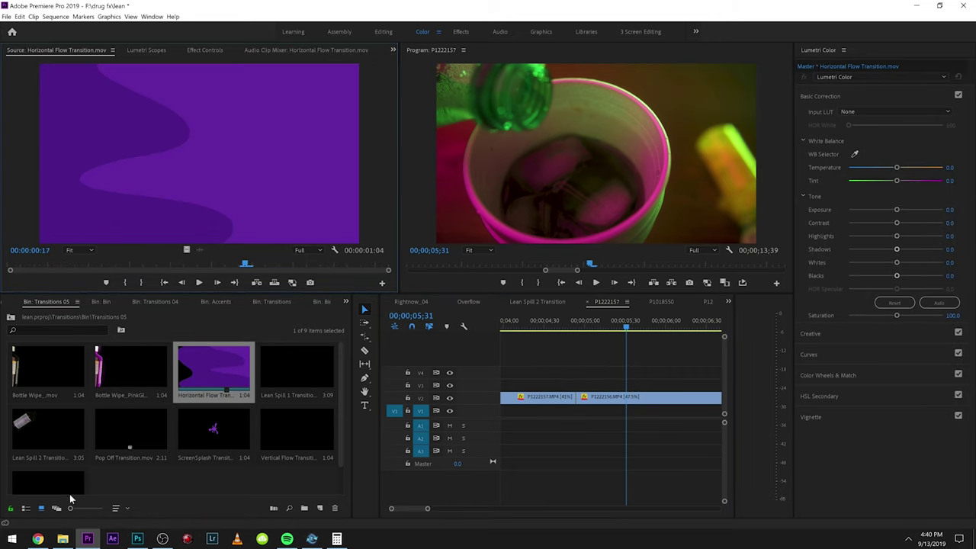
scroll(64, 479, down, 1)
scroll(32, 456, up, 1)
drag(218, 354, 583, 385)
click(569, 324)
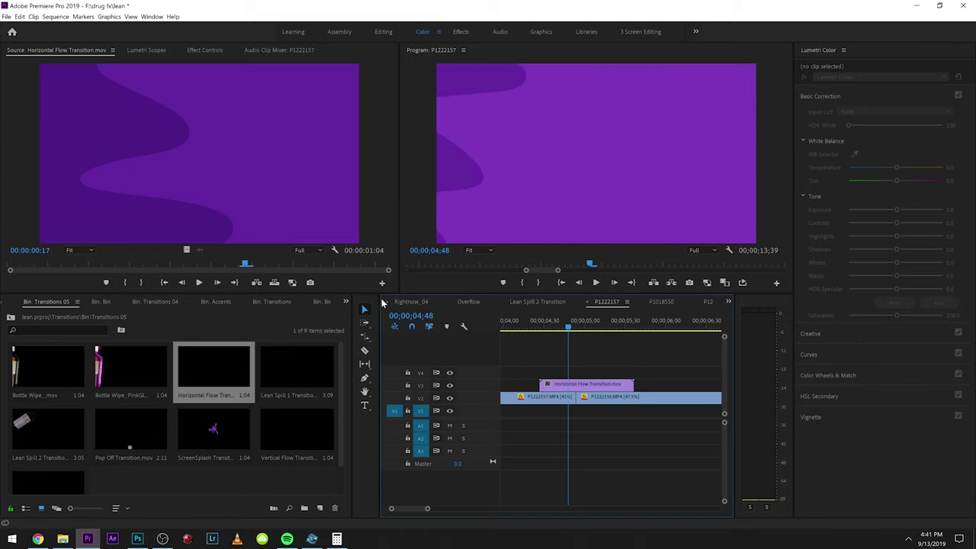
Find the Horizontal Flip effect by searching for HORI and apply it to the Horizontal Flow Transition clip
click(345, 302)
click(360, 437)
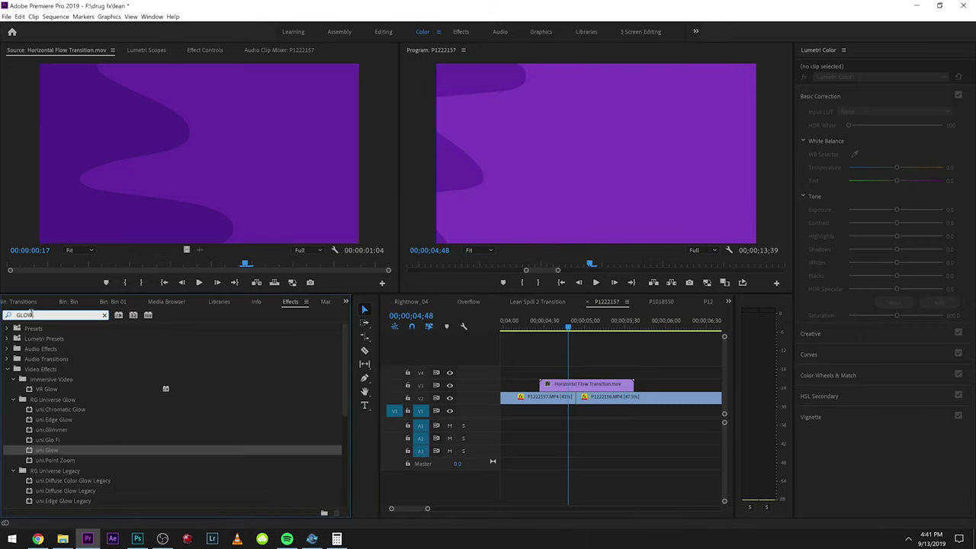
text(HORI)
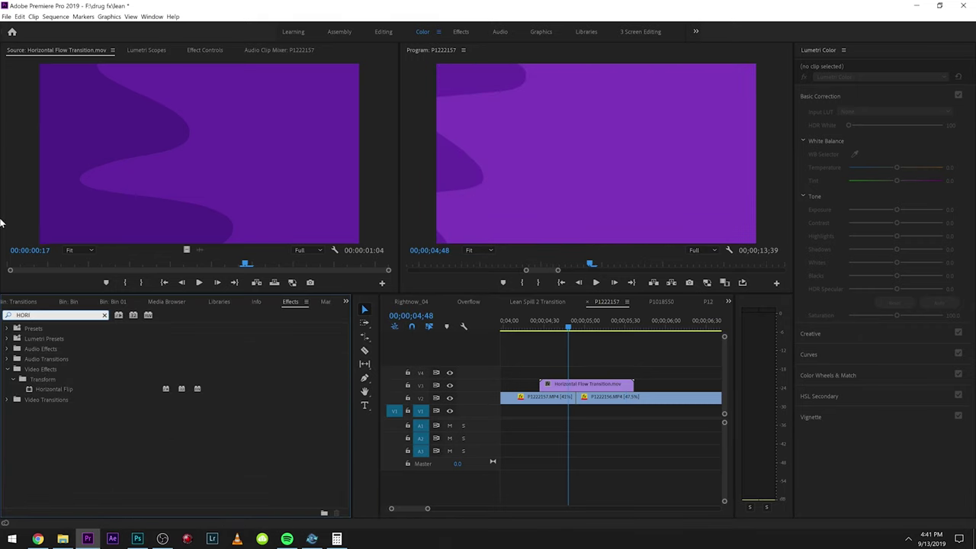
click(51, 389)
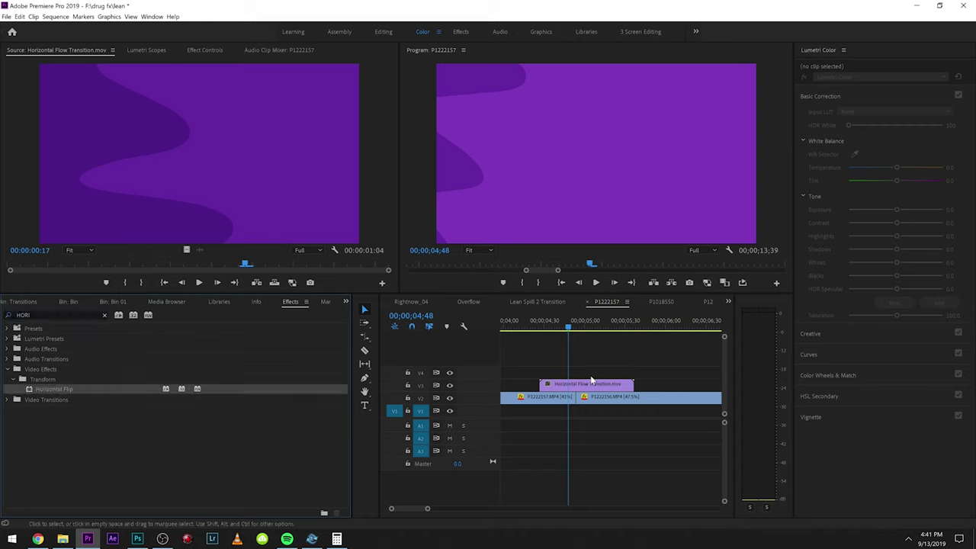
drag(535, 391, 543, 385)
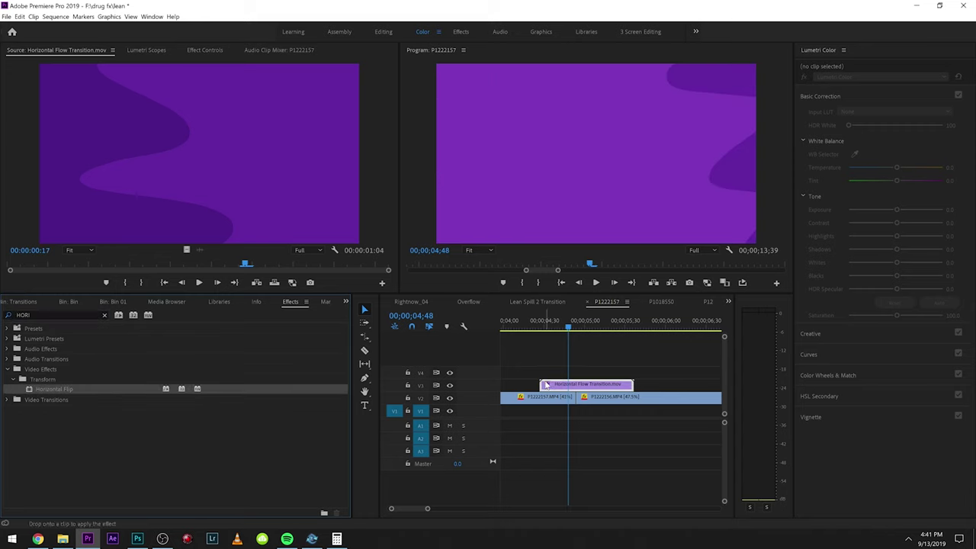
Play the flipped Horizontal Flow Transition across the cut and return the playhead to 00;00;05;03
click(534, 319)
key(space)
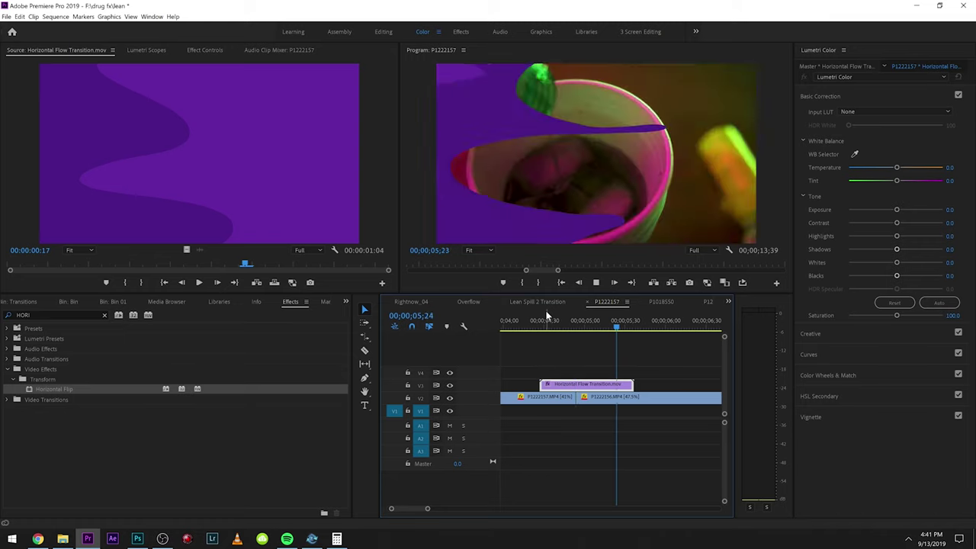
click(588, 326)
right_click(571, 390)
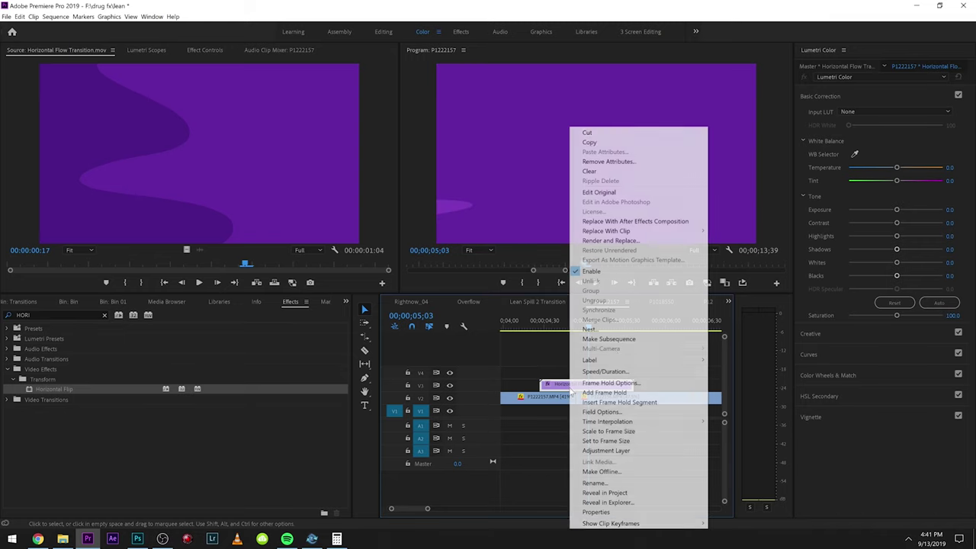
click(610, 367)
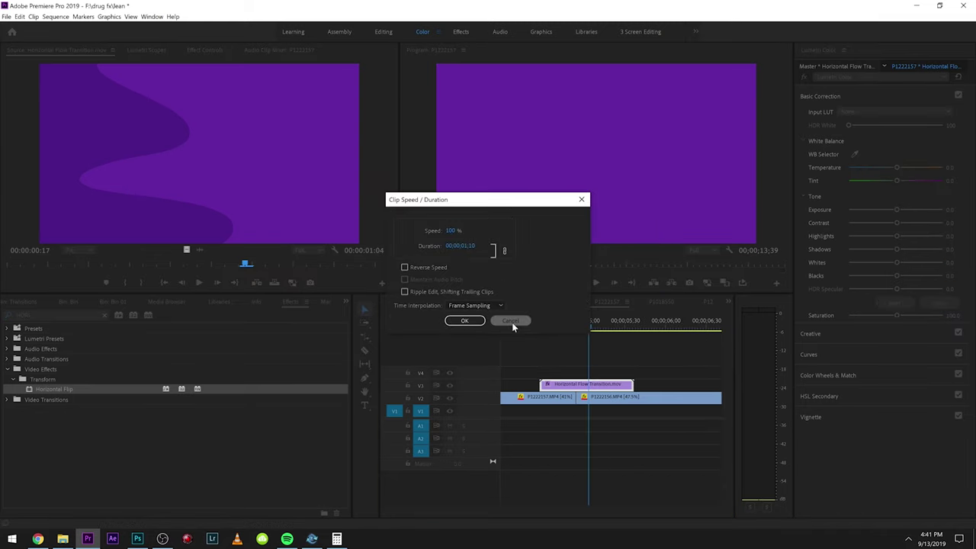
click(511, 321)
Remove Horizontal Flip from the Horizontal Flow Transition clip and replace that clip on V3 with Lean Spill 2 Transition over the cut
click(205, 50)
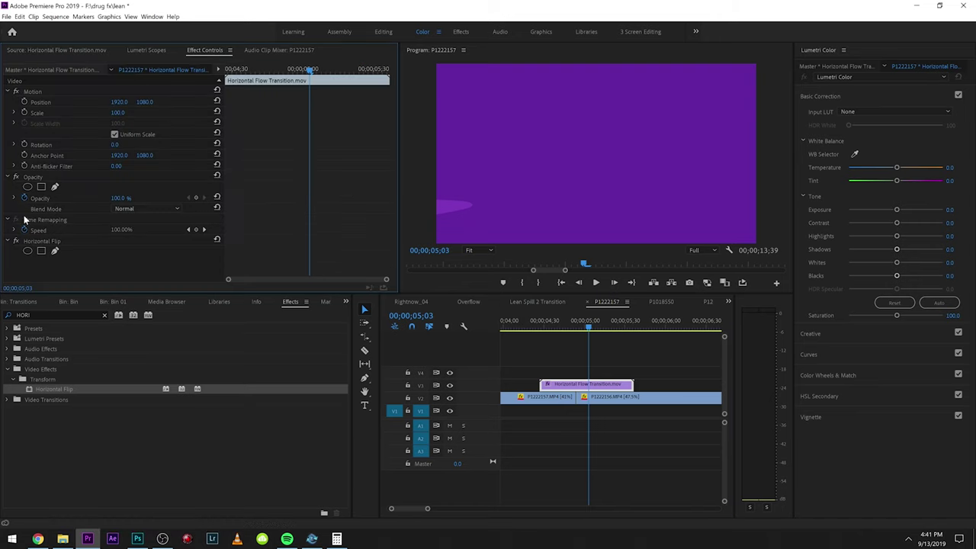
click(23, 302)
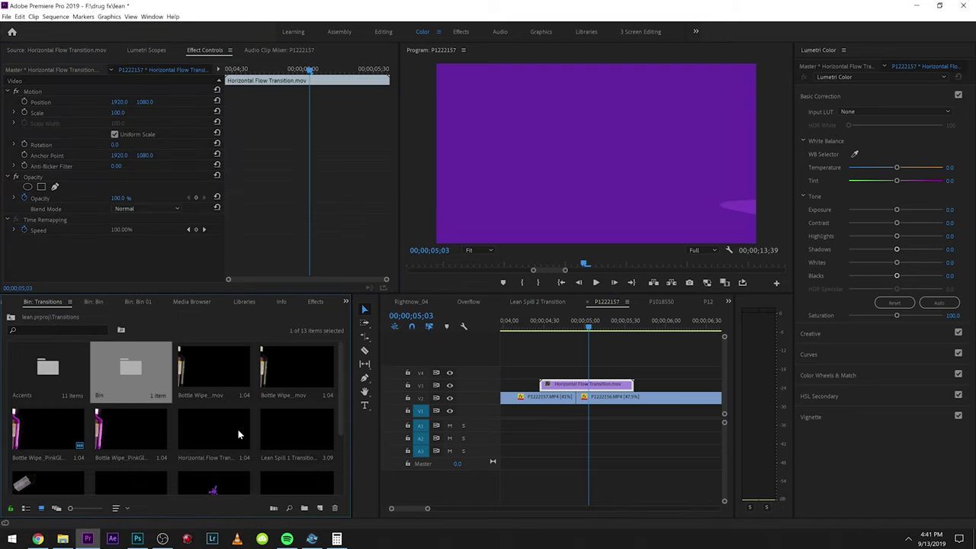
scroll(260, 410, down, 2)
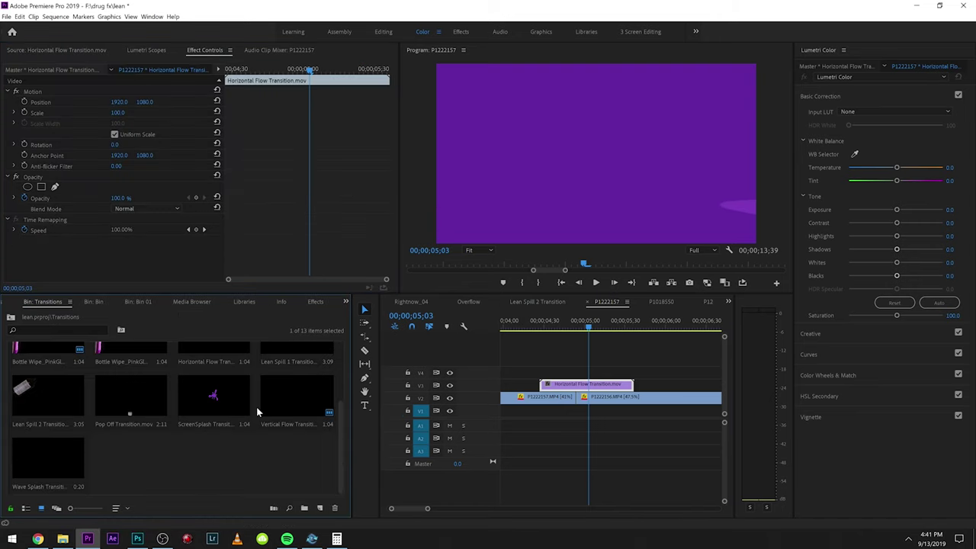
double_click(51, 391)
drag(23, 401, 514, 386)
key(minus)
key(minus)
key(minus)
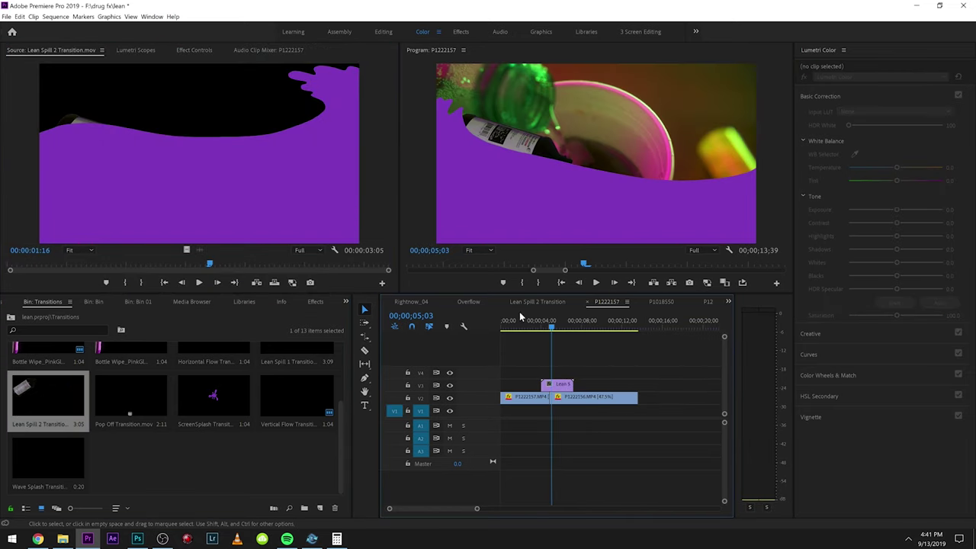
Play the Lean Spill 2 Transition and shift its clip earlier on V3 so the purple liquid covers the cut
drag(547, 331, 541, 333)
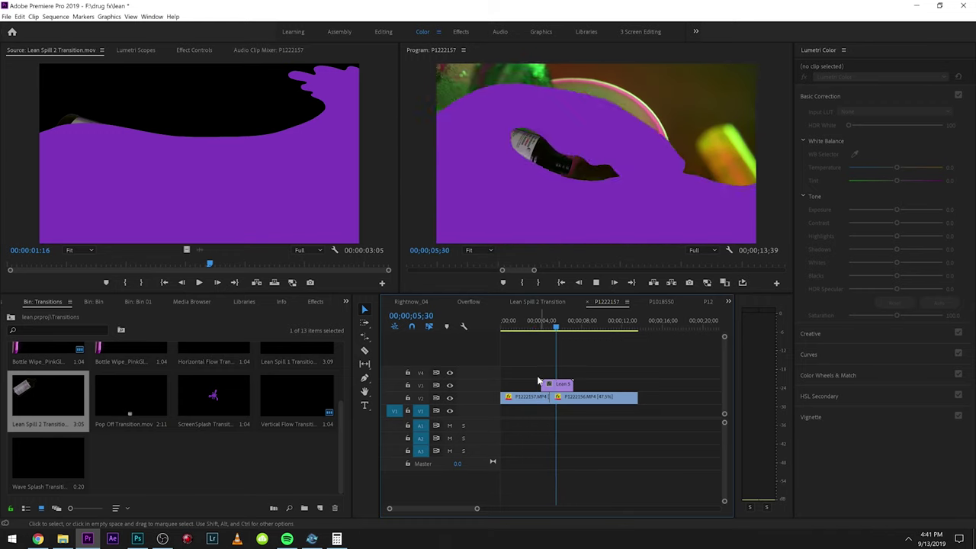
click(540, 382)
click(531, 323)
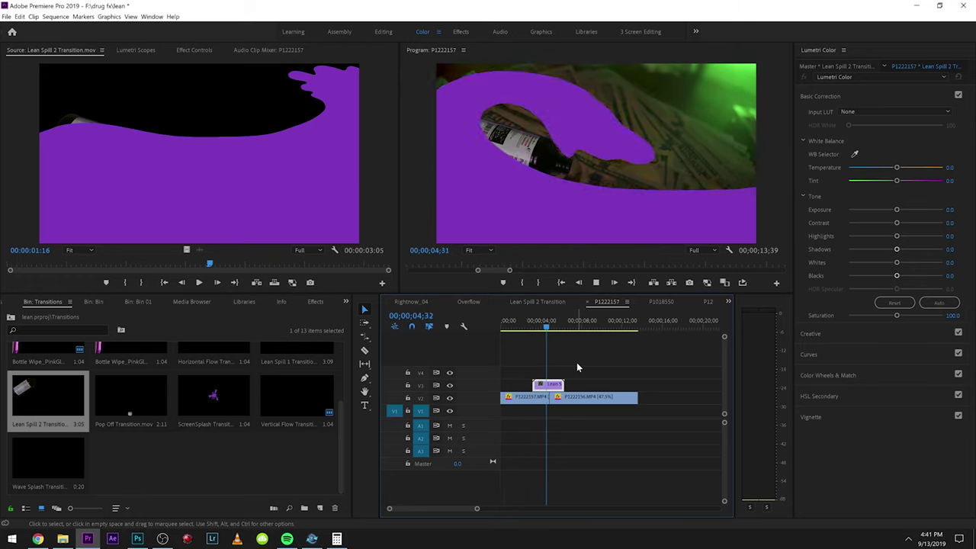
click(528, 324)
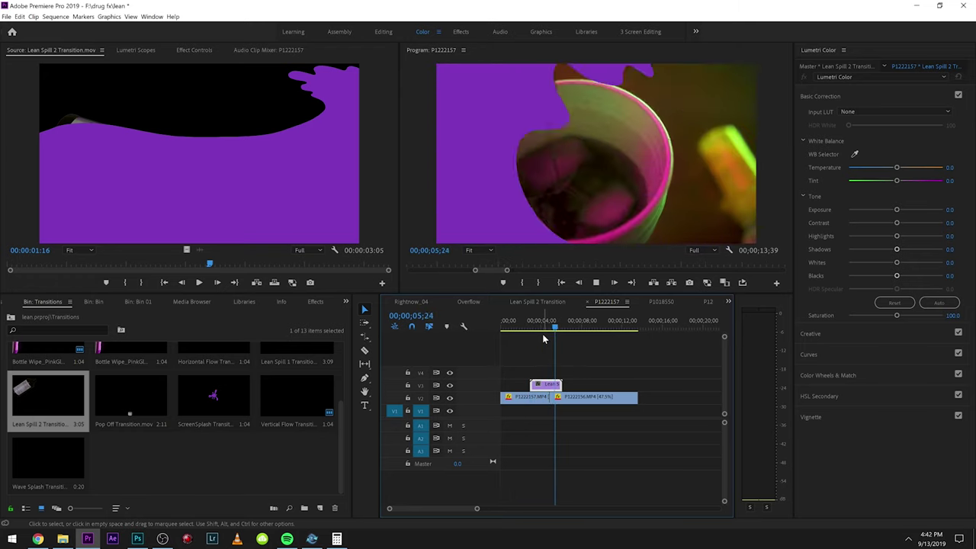
Replace the V3 clip with Pop Off Transition, play it across the cut and shift it earlier so it ends at the cut
scroll(153, 434, up, 2)
click(138, 453)
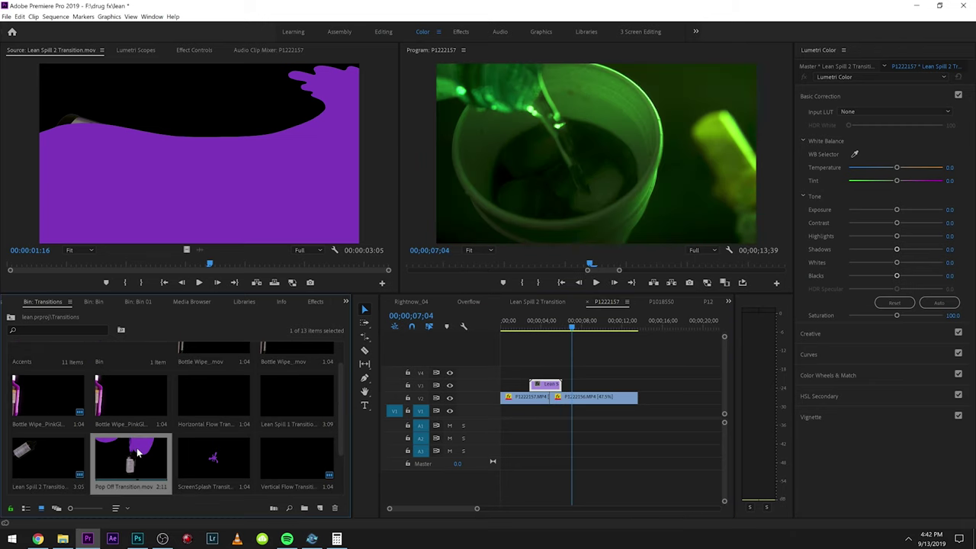
double_click(138, 453)
drag(138, 453, 547, 387)
click(537, 325)
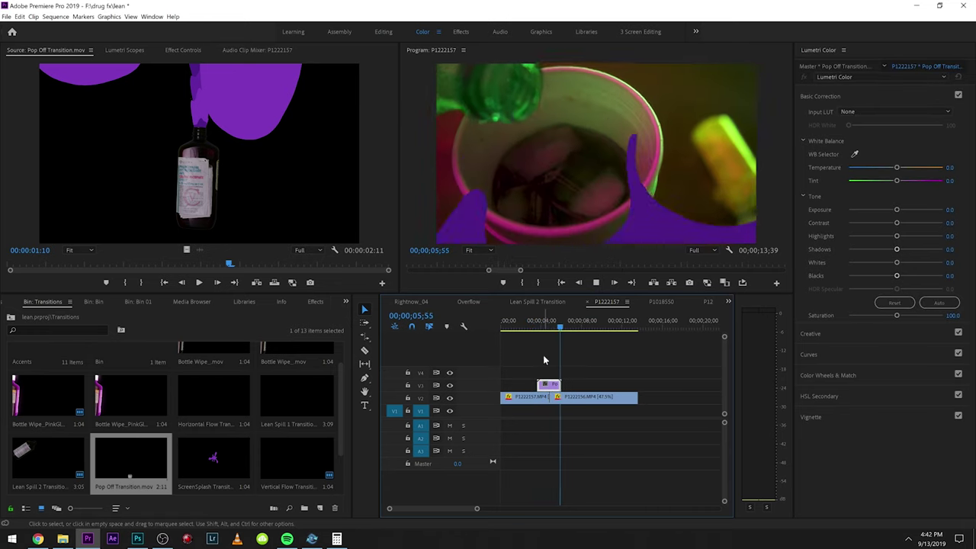
key(space)
drag(552, 387, 540, 388)
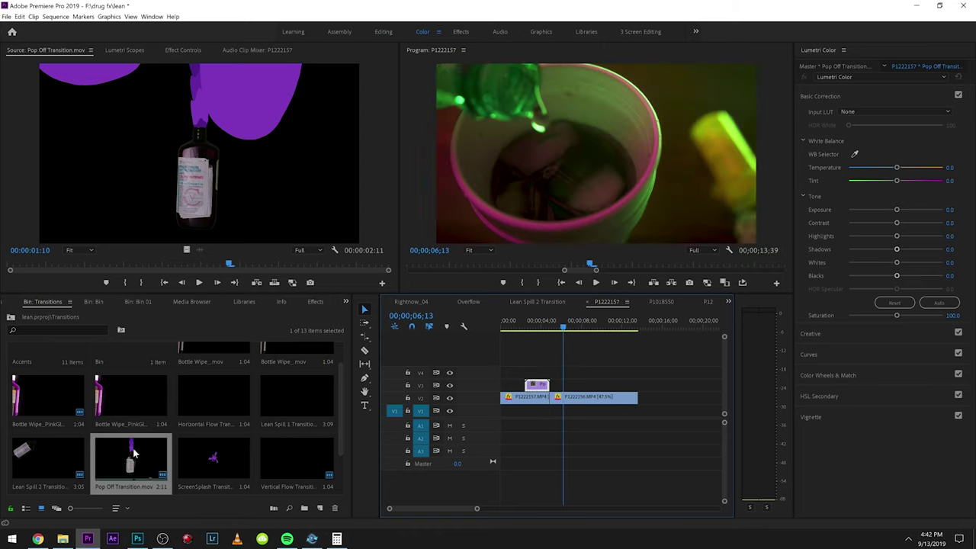
Replace the V3 transition with the Bottle Wipe_PinkGlow clip ending at the cut and place the playhead at 00;00;03;58
scroll(134, 453, up, 1)
scroll(142, 443, down, 3)
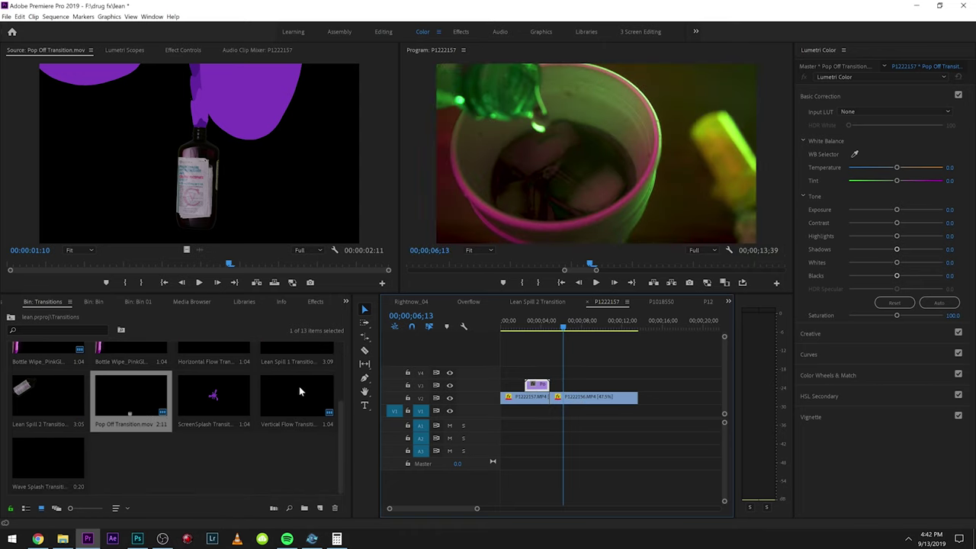
scroll(49, 442, up, 2)
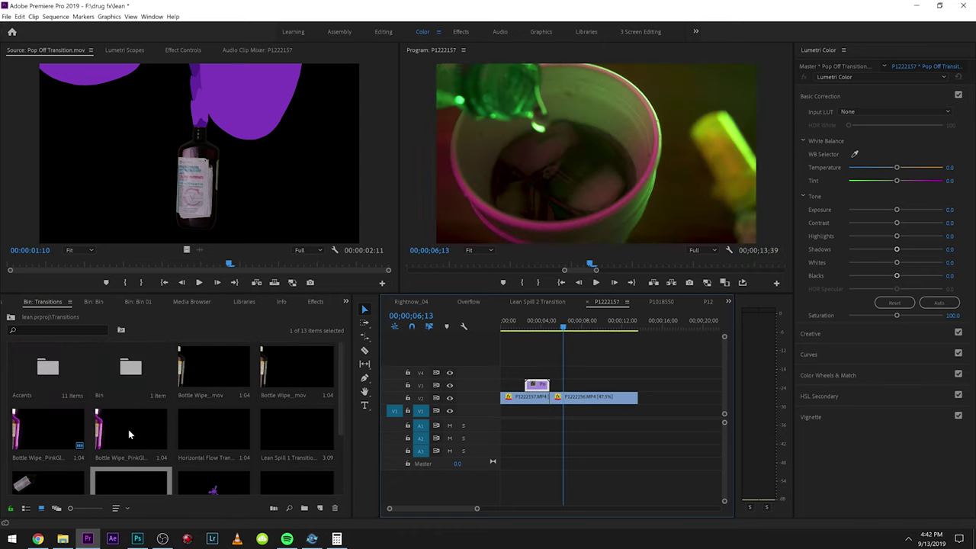
drag(130, 434, 544, 385)
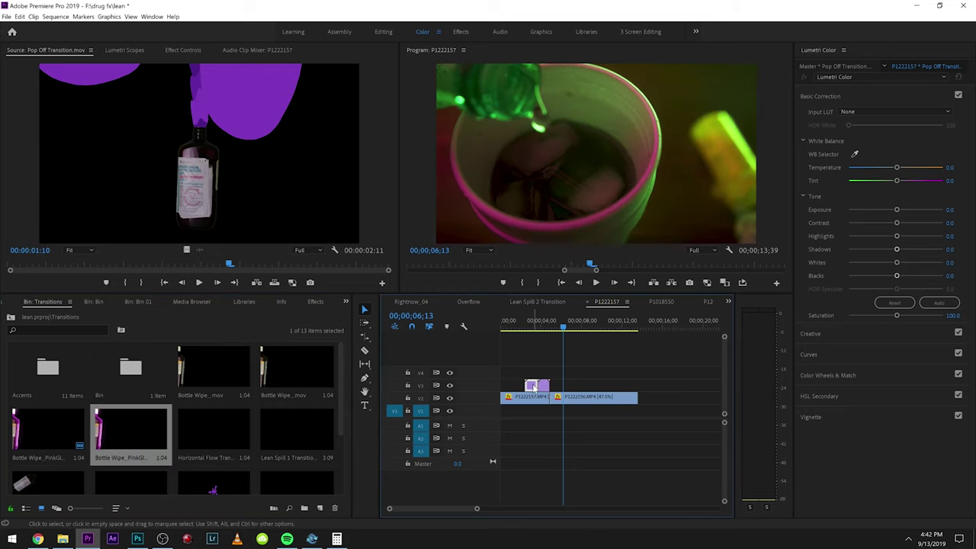
click(542, 329)
scroll(551, 353, up, 3)
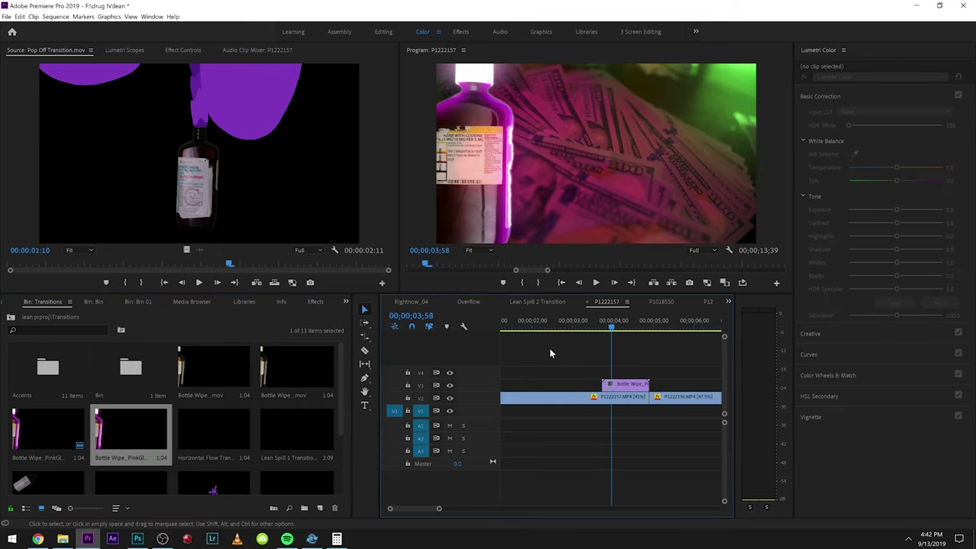
Raise Bottle Wipe to V4 and P1222157.MP4 to V3, split P1222157.MP4 at the wipe's start, and extend P1222156.MP4 on V2 beneath the wipe
mouse_move(615, 405)
mouse_down()
mouse_move(615, 391)
mouse_move(622, 401)
mouse_move(595, 402)
mouse_move(609, 399)
mouse_up()
click(625, 385)
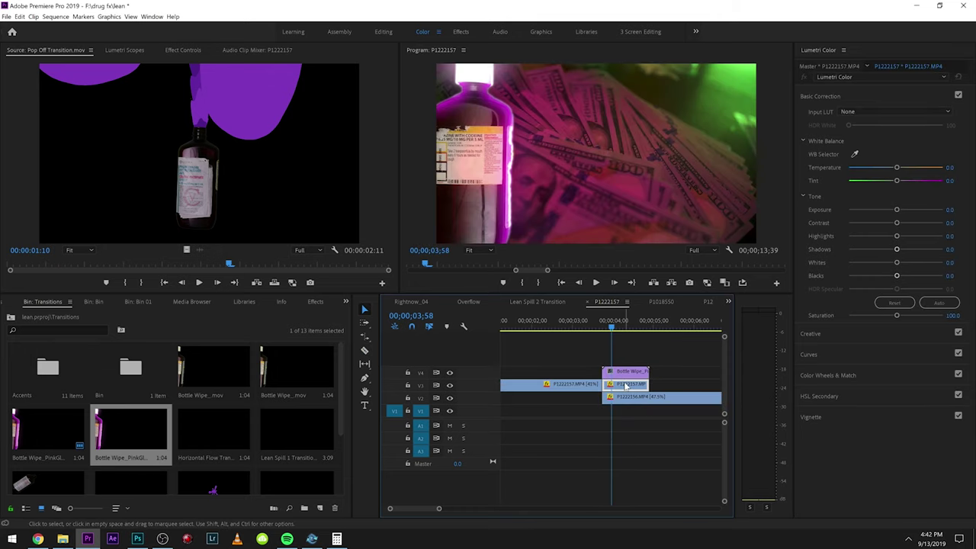
Draw an opacity mask with the pen around the whole frame on the V3 segment of P1222157.MP4 at 00;00;03;45
click(191, 51)
click(55, 187)
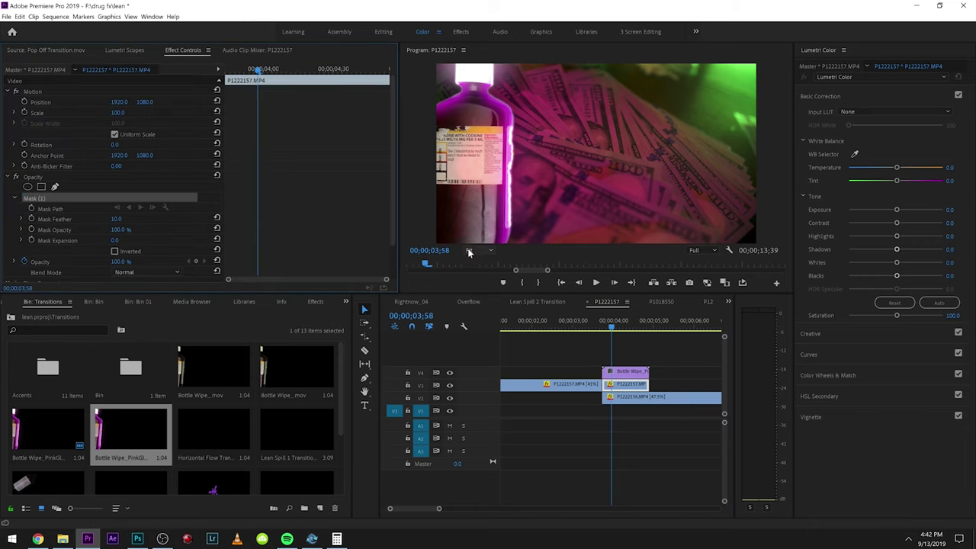
drag(611, 328, 603, 329)
click(619, 372)
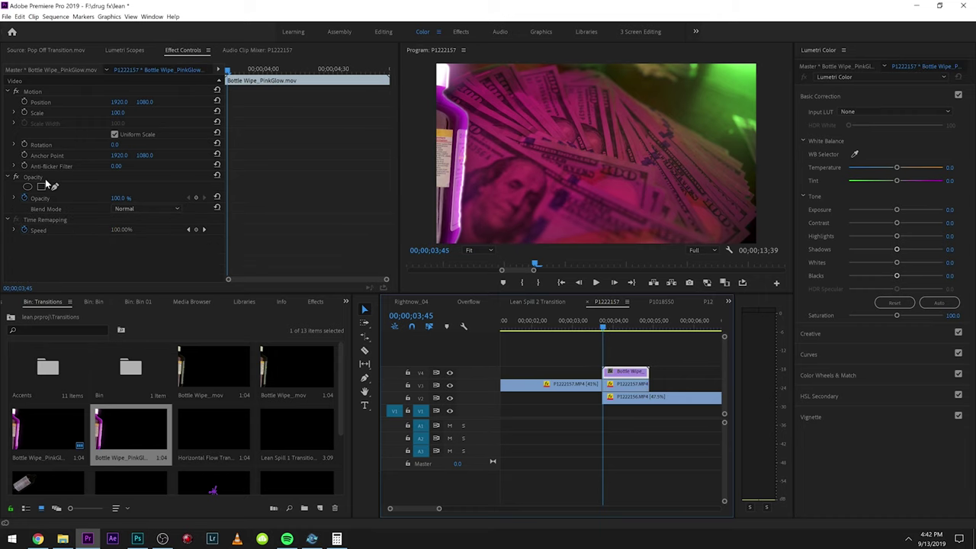
click(615, 385)
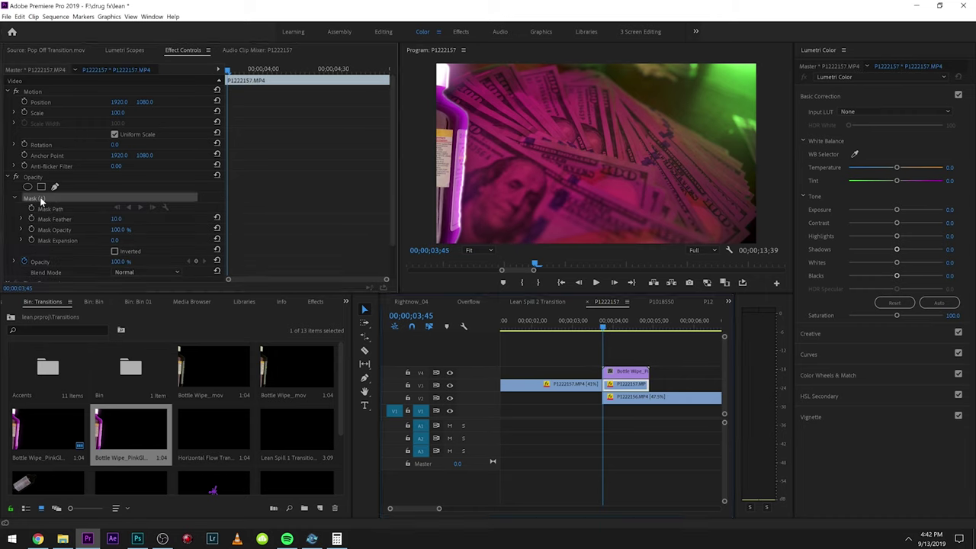
click(442, 245)
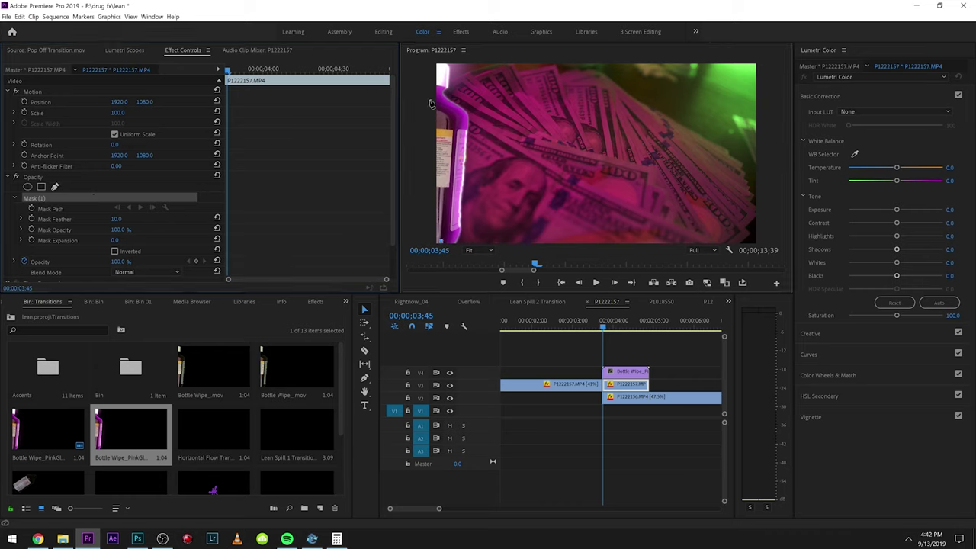
click(773, 67)
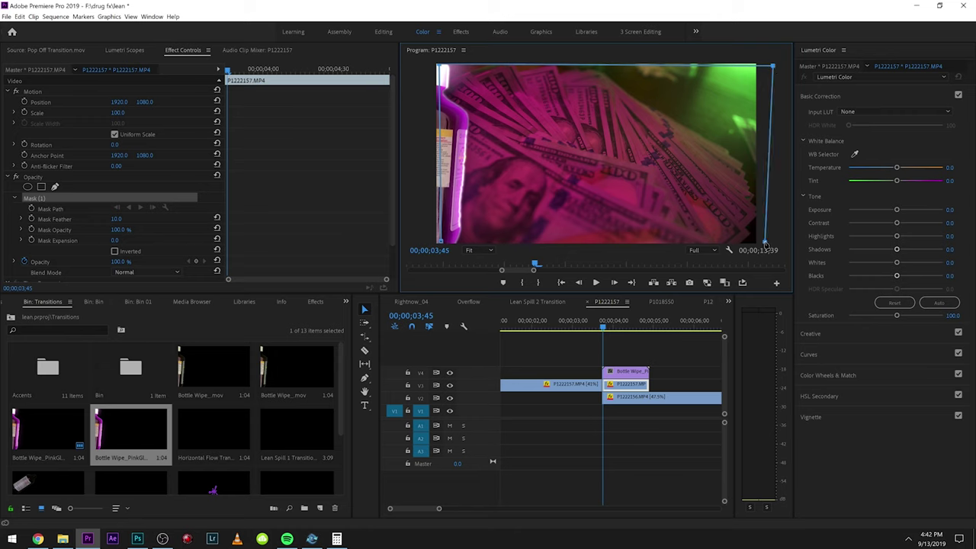
click(441, 241)
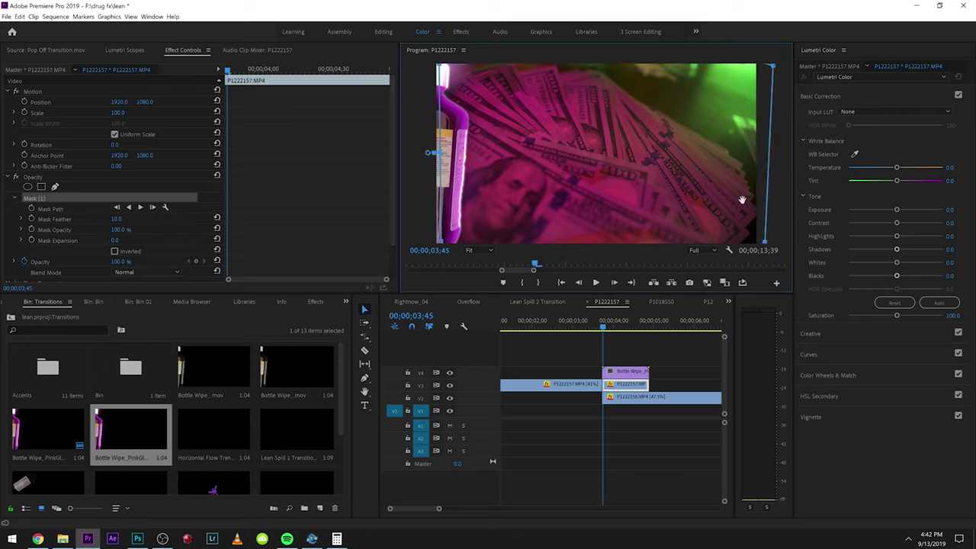
drag(766, 242, 791, 278)
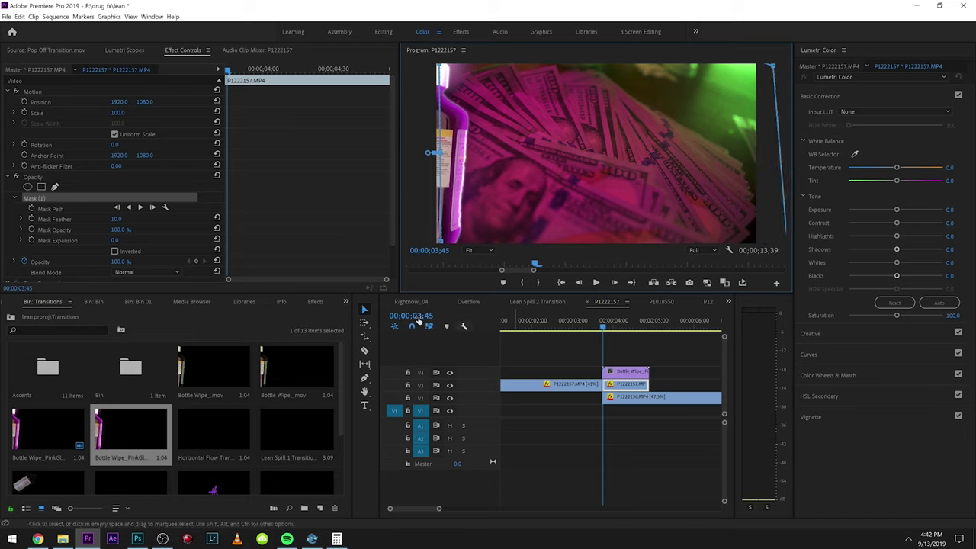
Enable Mask Path keyframing at 00;00;03;45 and shift the mask right behind the bottle at 00;00;03;55
click(32, 209)
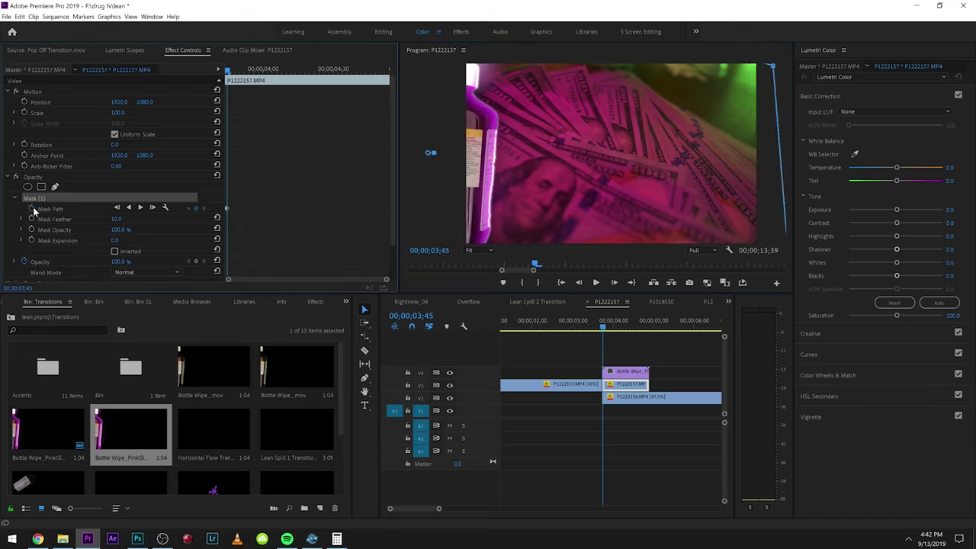
click(32, 202)
key(Right)
key(Right)
key(Right)
key(Right)
key(Right)
key(Right)
key(Right)
key(Right)
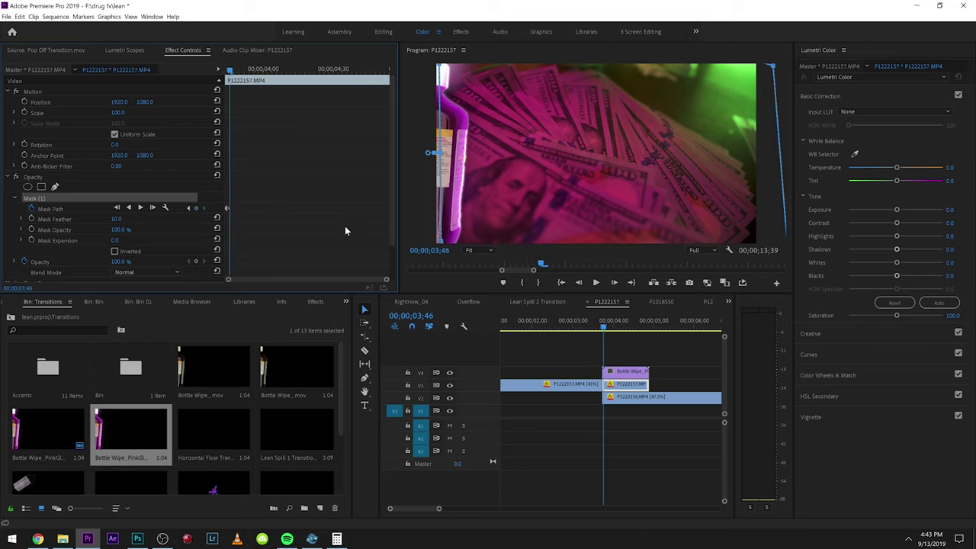
key(Right)
key(Right)
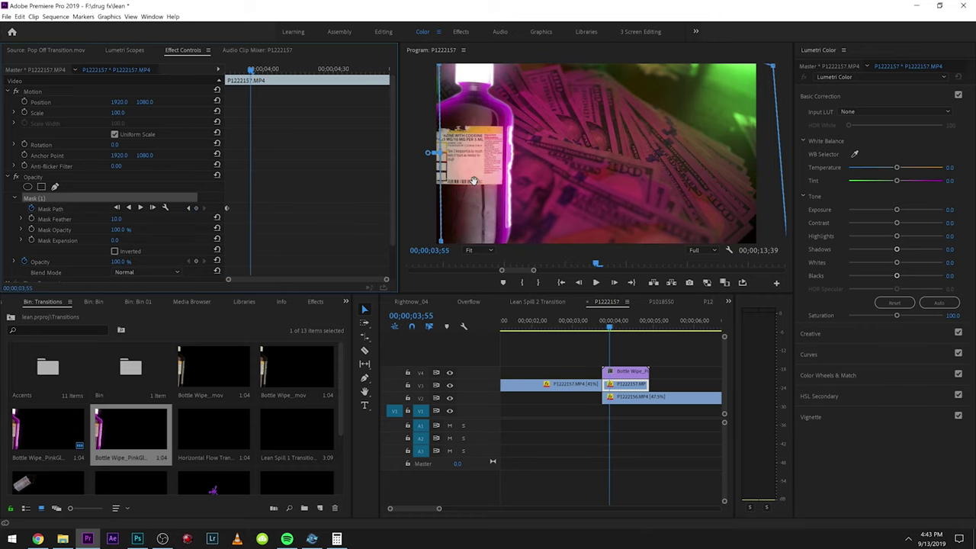
drag(481, 182, 509, 180)
Add three more Mask Path keyframes that move the mask with the bottle to the right edge of the frame by 00;00;04;52
key(Right)
key(Right)
key(Right)
key(Right)
key(Right)
key(Right)
key(Right)
key(Right)
key(Right)
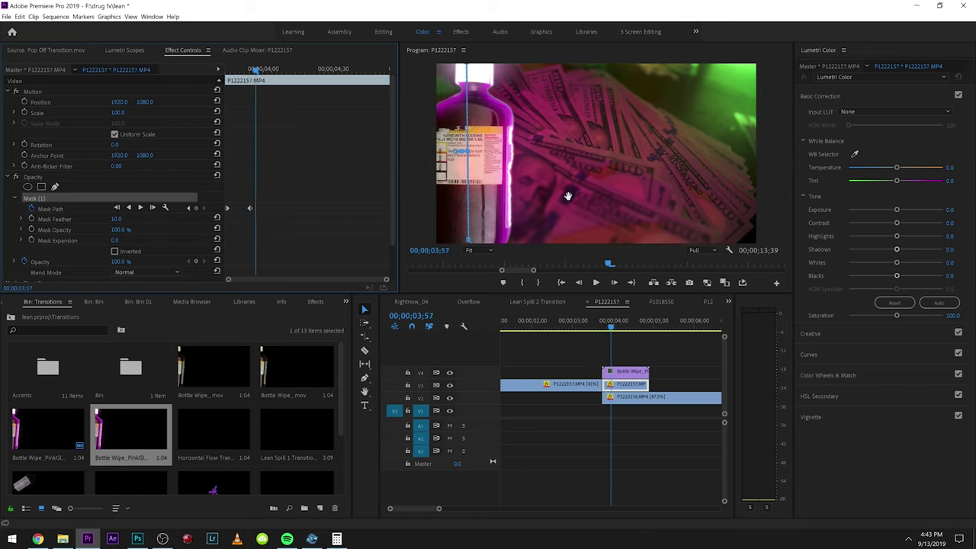
drag(545, 180, 604, 170)
drag(288, 74, 333, 72)
drag(706, 160, 769, 158)
click(297, 199)
drag(349, 71, 385, 71)
drag(706, 192, 822, 197)
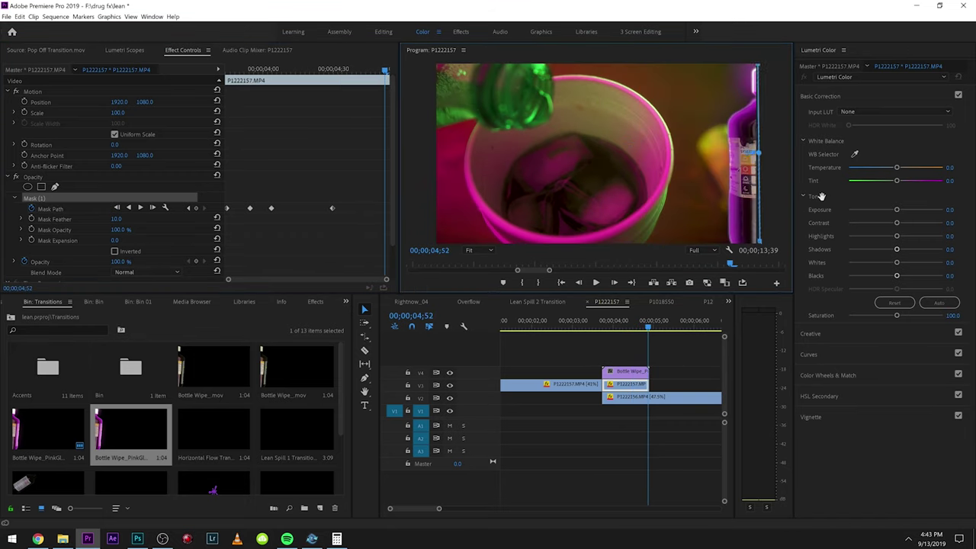
Play the masked bottle wipe from its start and scrub back to 00;00;04;06 to check the mask edge against the bottle
click(602, 321)
key(space)
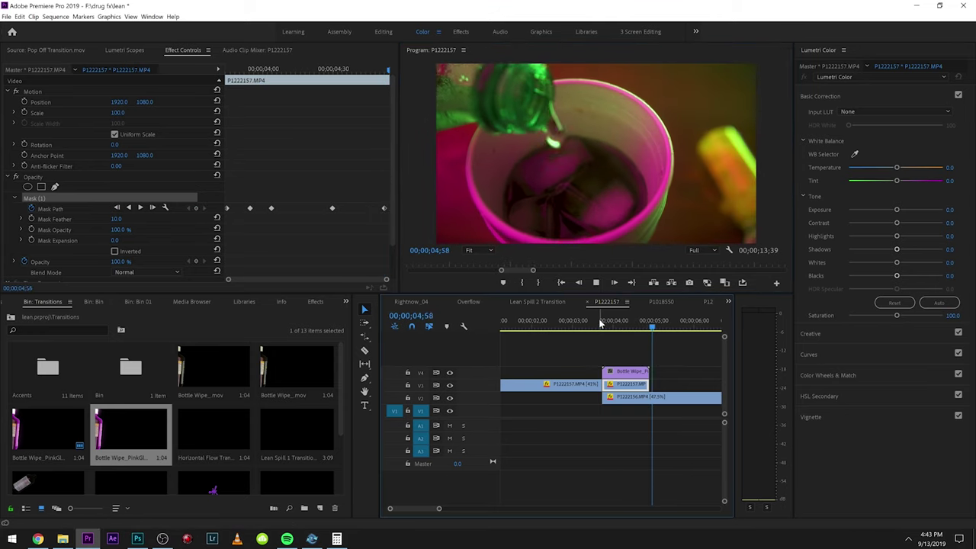
mouse_move(627, 325)
mouse_down()
mouse_move(611, 330)
mouse_move(620, 332)
mouse_up()
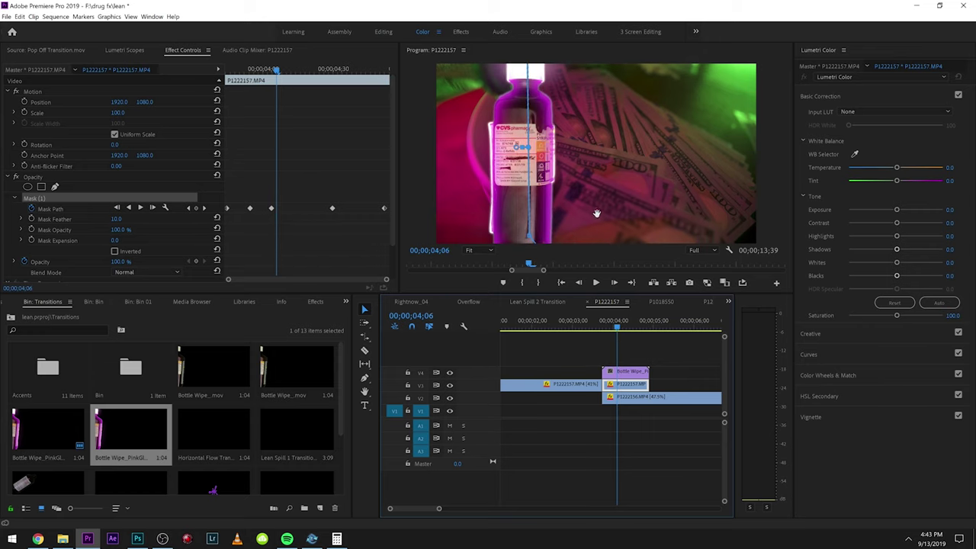
Refine the mask movement with extra Mask Path keyframes up to 00;00;04;16, including one at 00;00;04;14, keeping its edge behind the bottle
drag(278, 71, 294, 70)
drag(616, 125, 665, 142)
click(302, 71)
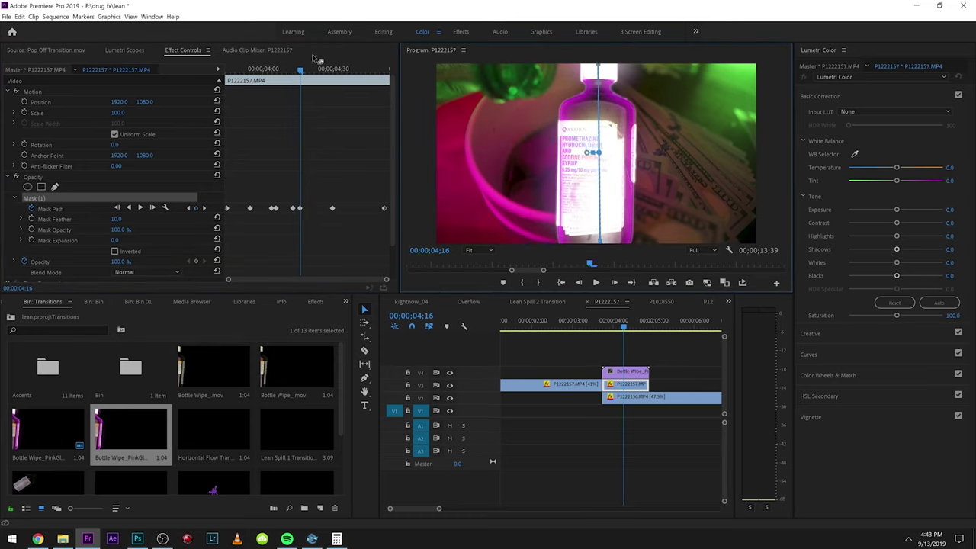
drag(299, 71, 298, 71)
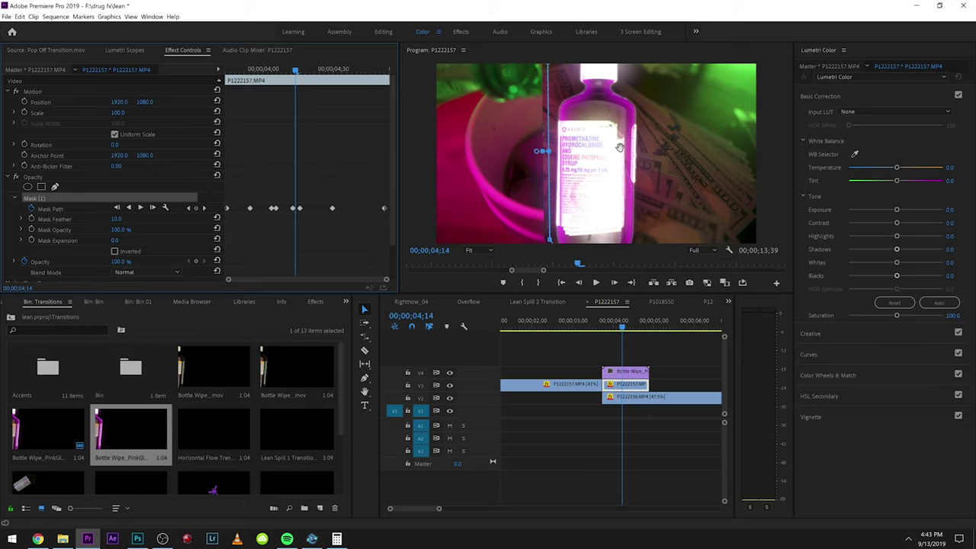
drag(620, 147, 672, 166)
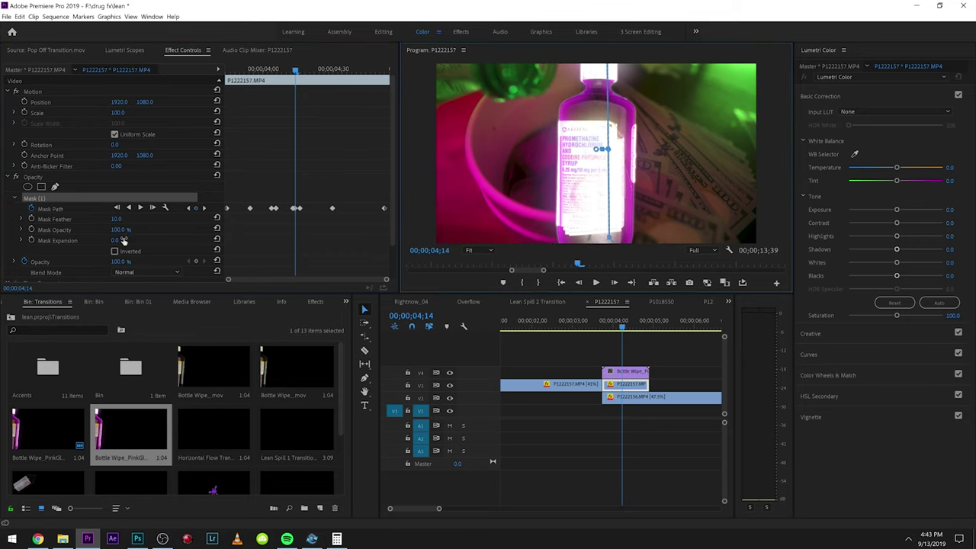
Set Mask Feather to 111 and Mask Expansion to 27, and check the mask edge at 00;00;04;34
drag(116, 221, 170, 221)
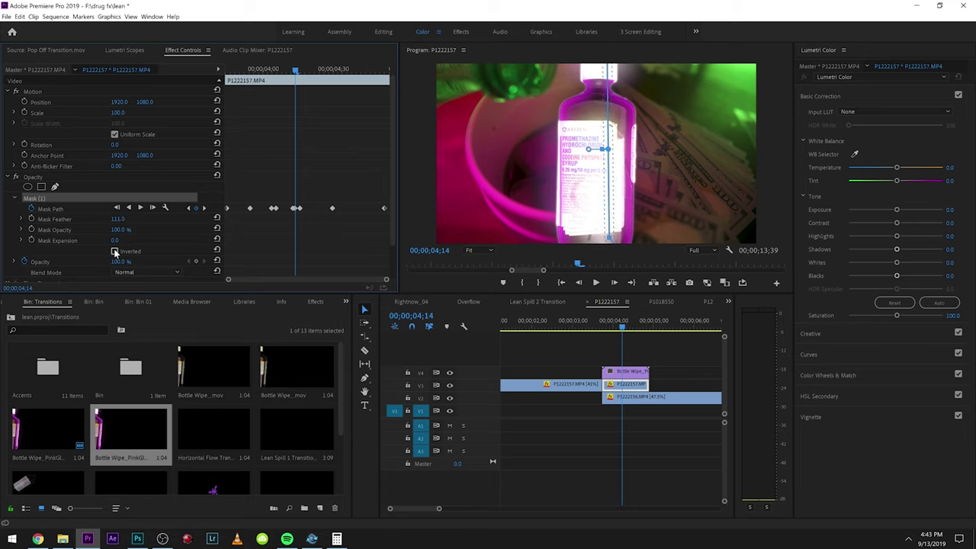
drag(116, 241, 136, 240)
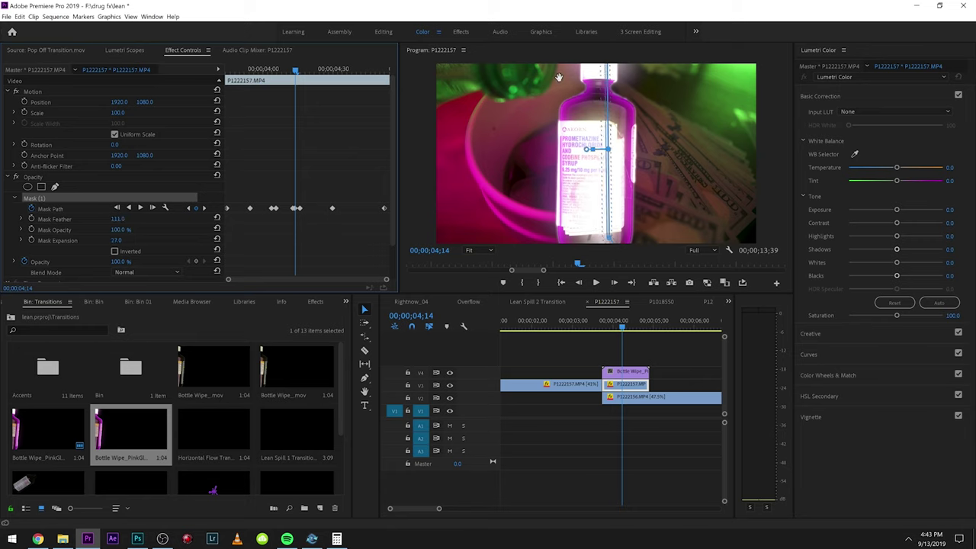
drag(296, 68, 343, 71)
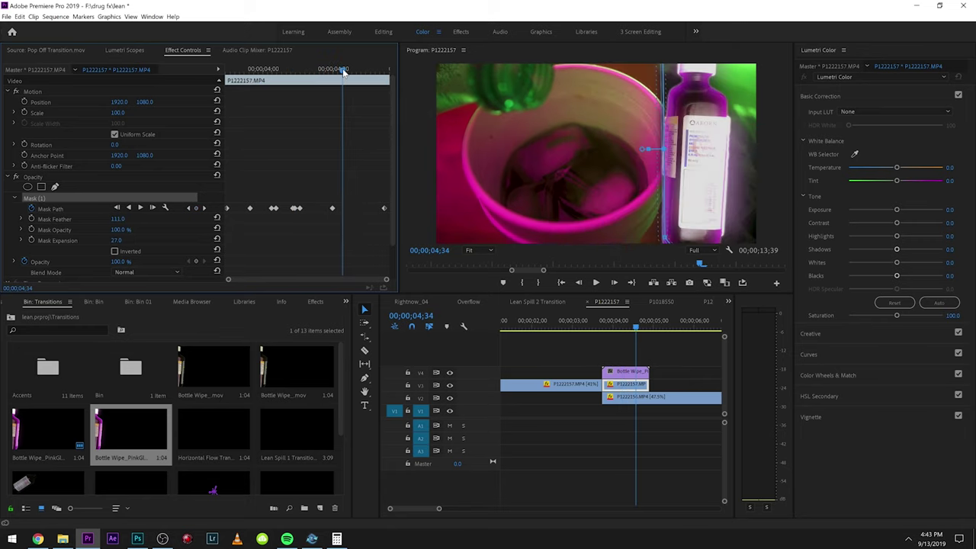
Move the mask with the bottle at 00;00;04;34 and 00;00;04;46, adding Mask Path keyframes, and play back the finished wipe
drag(689, 173, 721, 175)
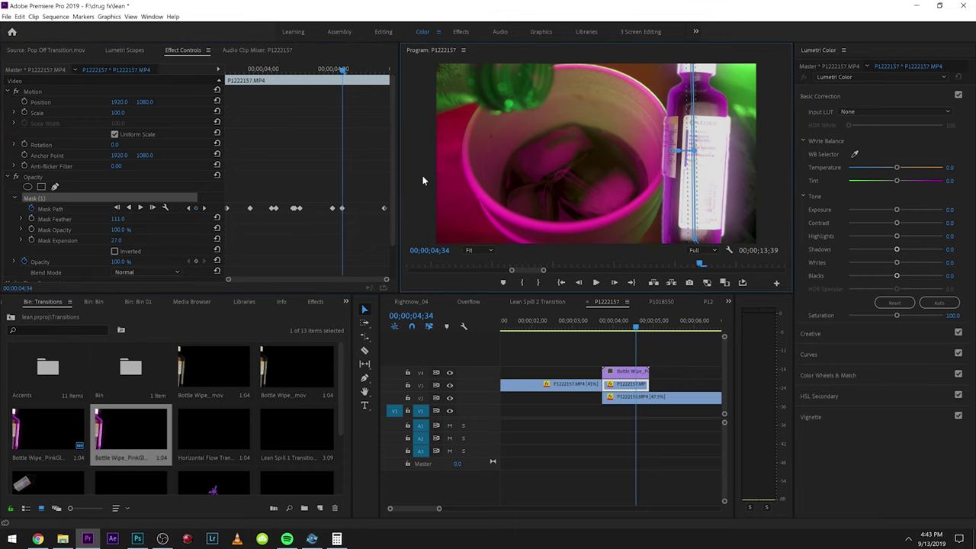
drag(343, 69, 372, 71)
drag(745, 179, 774, 183)
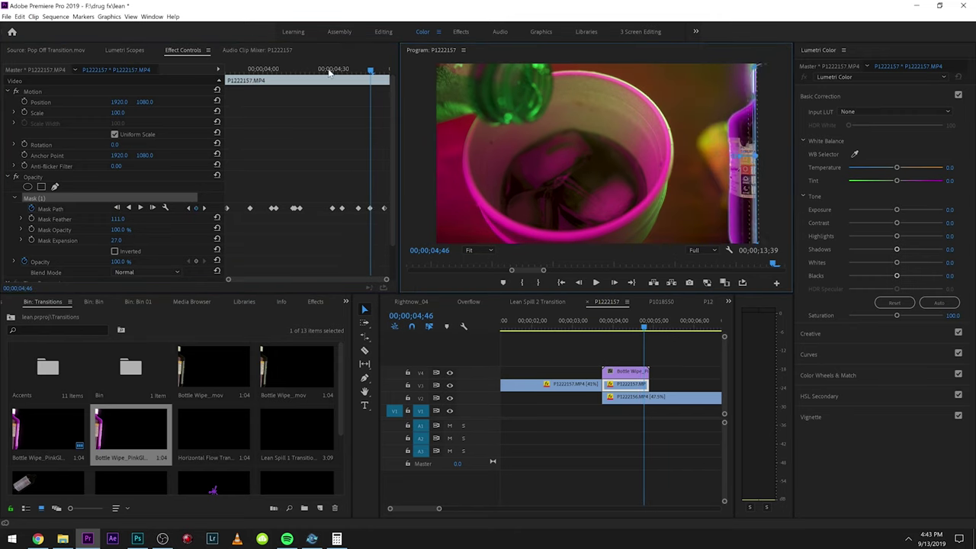
key(space)
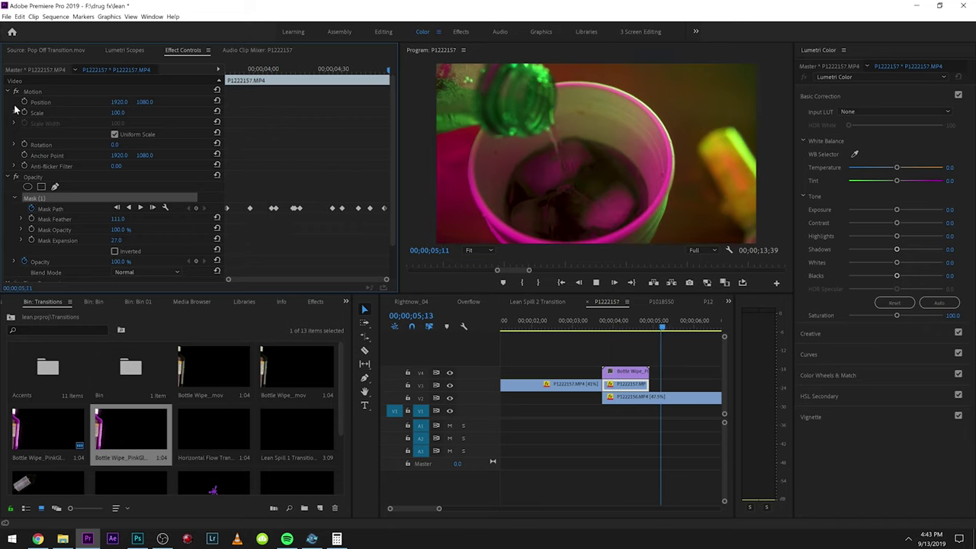
click(577, 328)
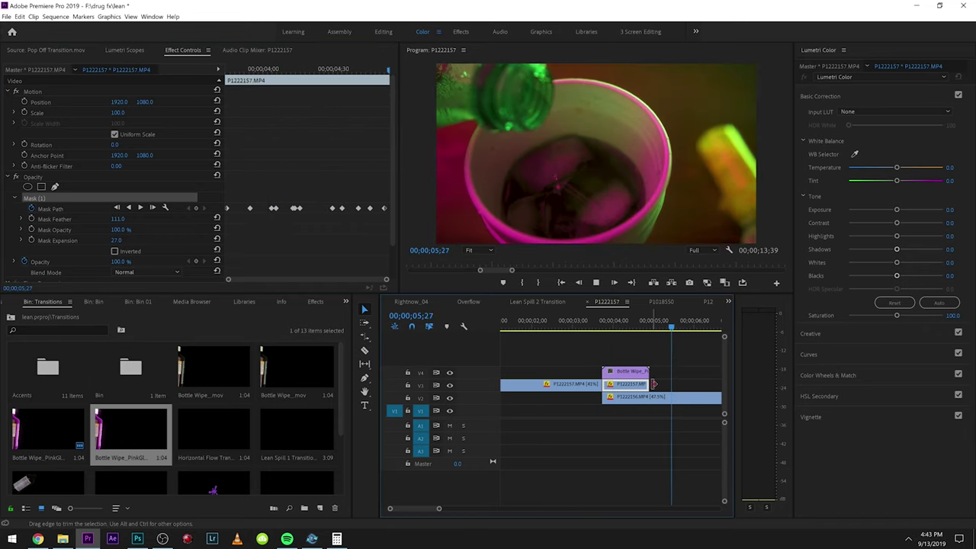
key(space)
Delete the Bottle Wipe_PinkGlow clip from the timeline and place Bubble Pop Light.mov from the Accents bin on V3 around 00;00;05;59
click(625, 372)
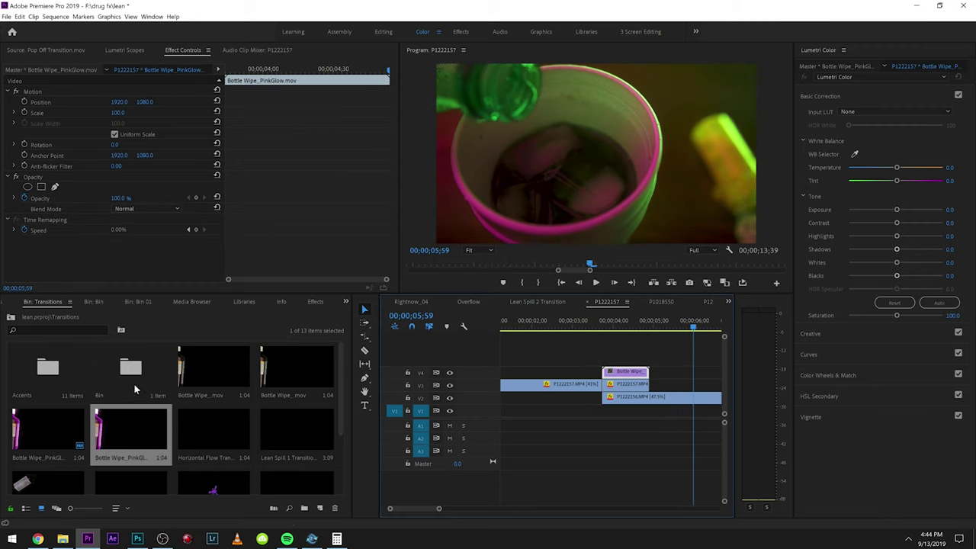
double_click(61, 371)
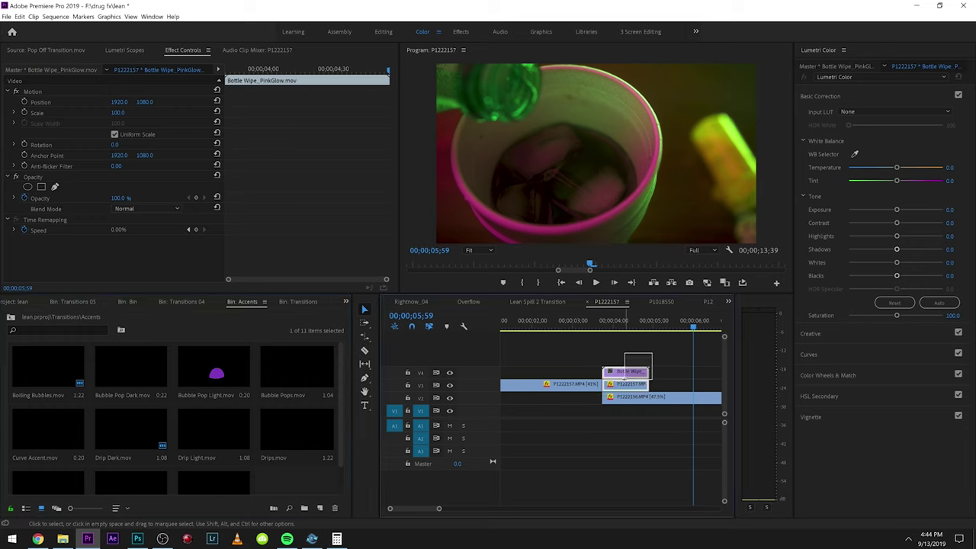
key(Delete)
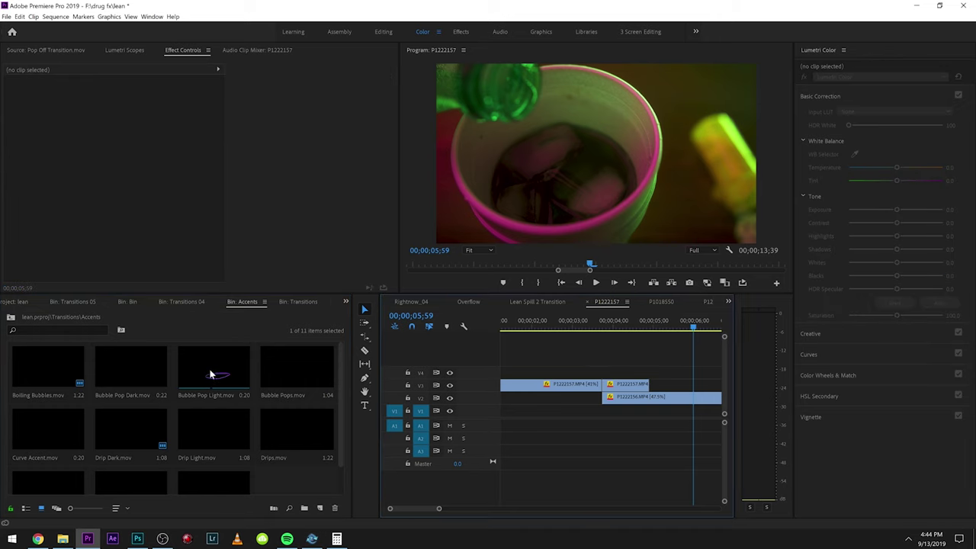
drag(209, 374, 697, 391)
click(697, 391)
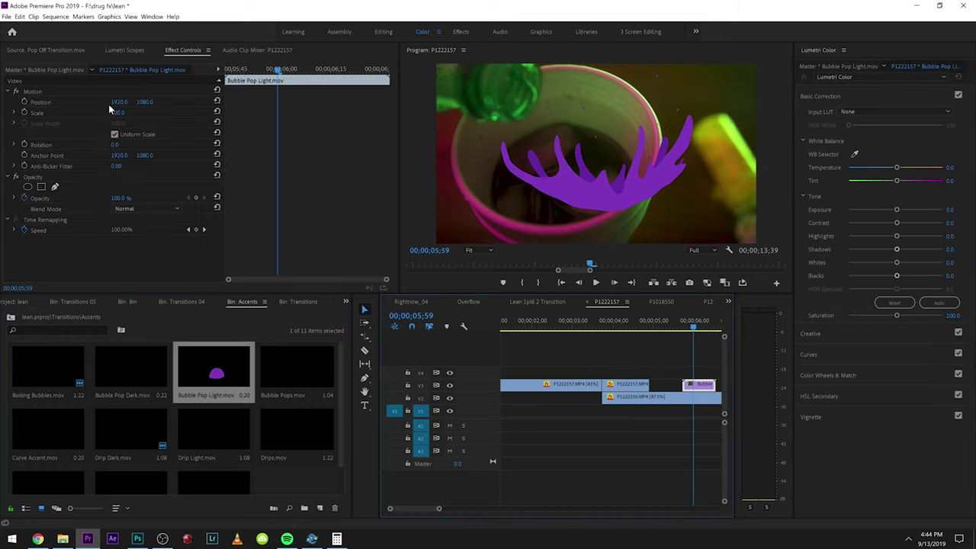
Scale the bubble pop to 24, position it over the drink at 1852.8, 1269.2, and rotate it to -19.4°
drag(116, 112, 72, 112)
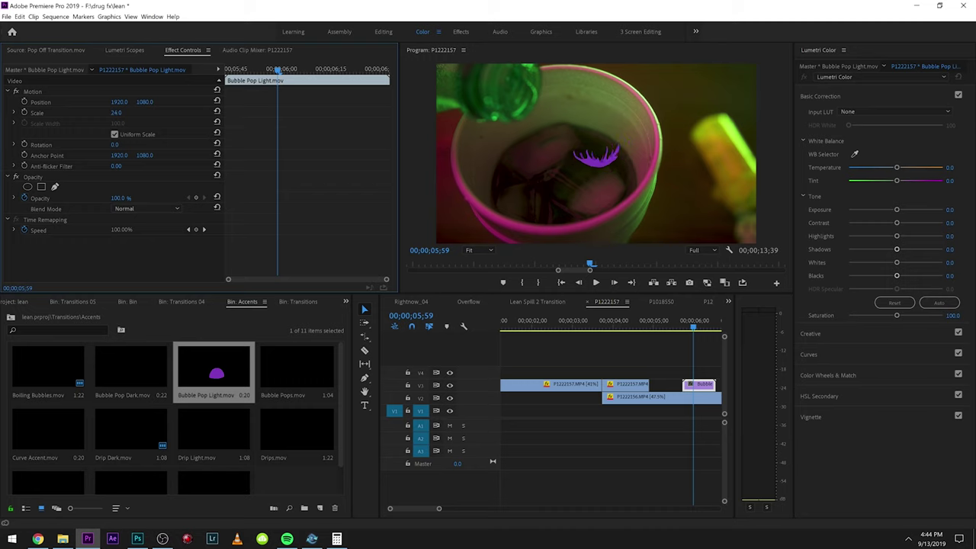
click(78, 92)
drag(611, 156, 604, 172)
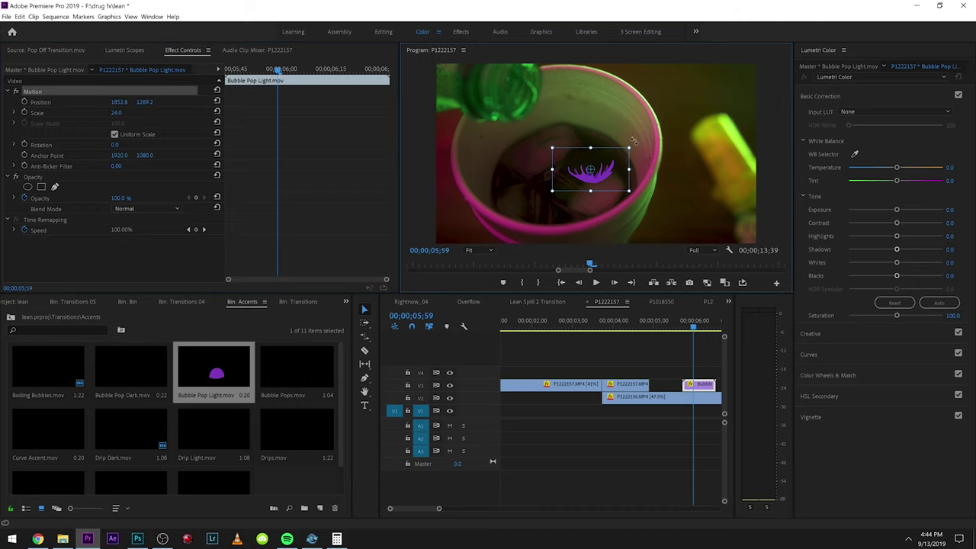
drag(632, 141, 616, 168)
Keyframe the bubble's Scale and Position at 00;00;05;59, move it to 1822.3, 1238.6 at 00;00;06;26, and play back the motion
click(25, 112)
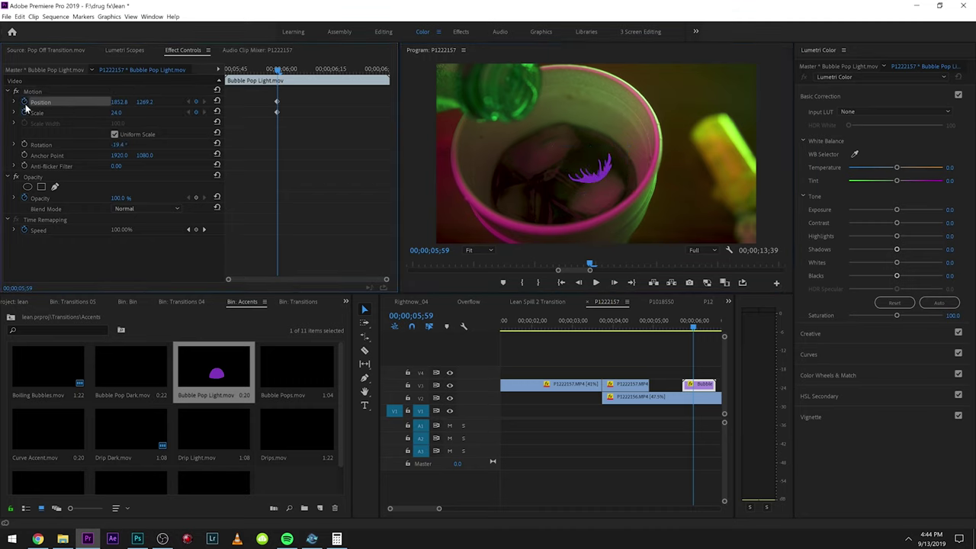
click(24, 102)
drag(688, 328, 711, 328)
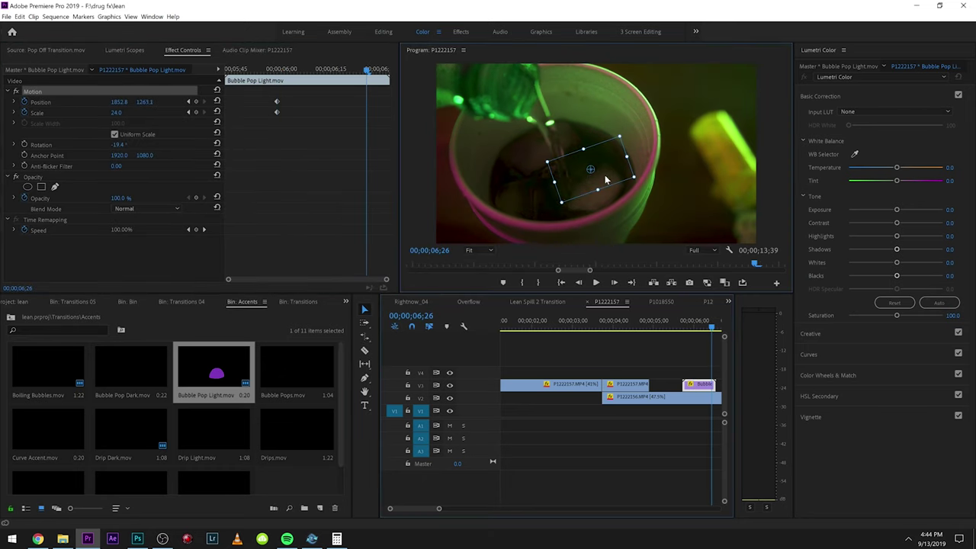
drag(605, 174, 603, 177)
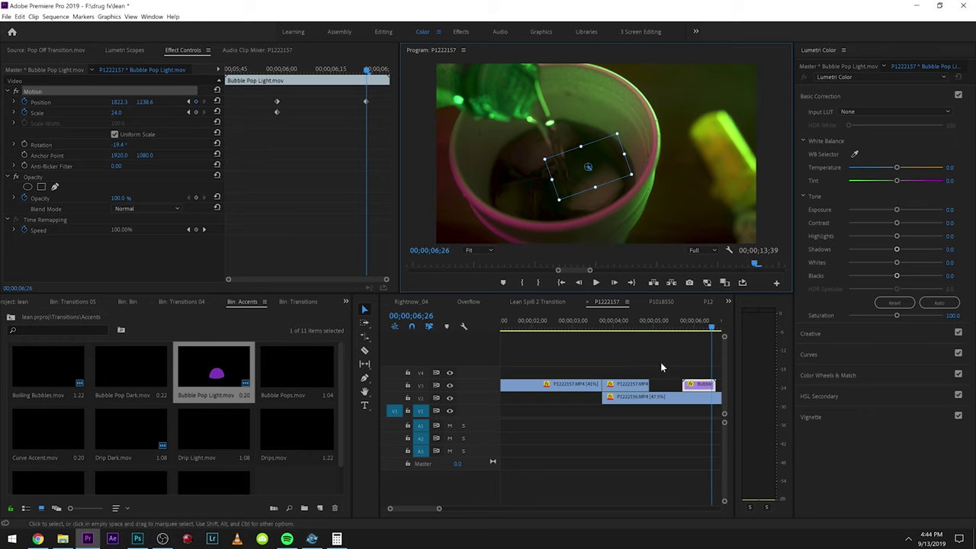
click(676, 328)
key(space)
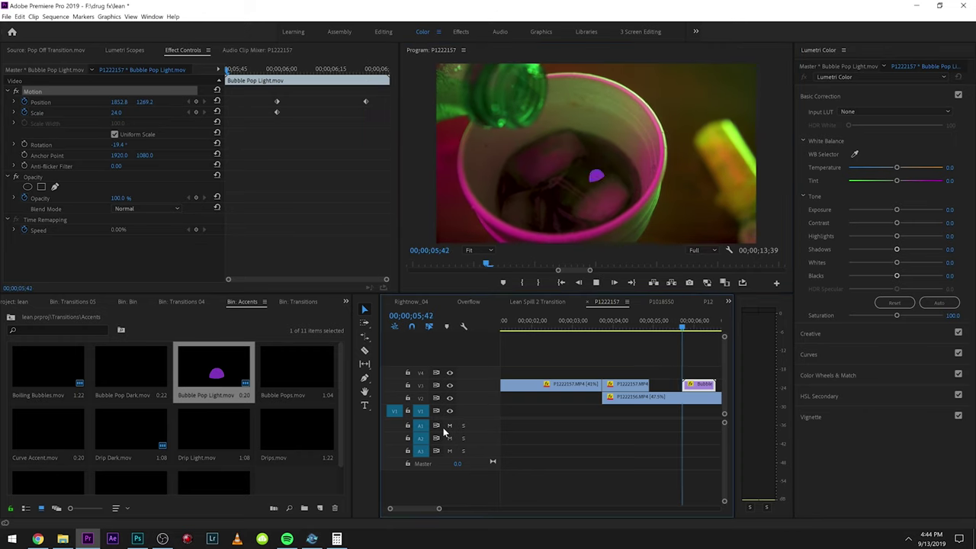
key(space)
Move the Bubble Pop Light clip on V3 to start at 00;00;06;53 and play it over the pouring shot
scroll(596, 392, up, 2)
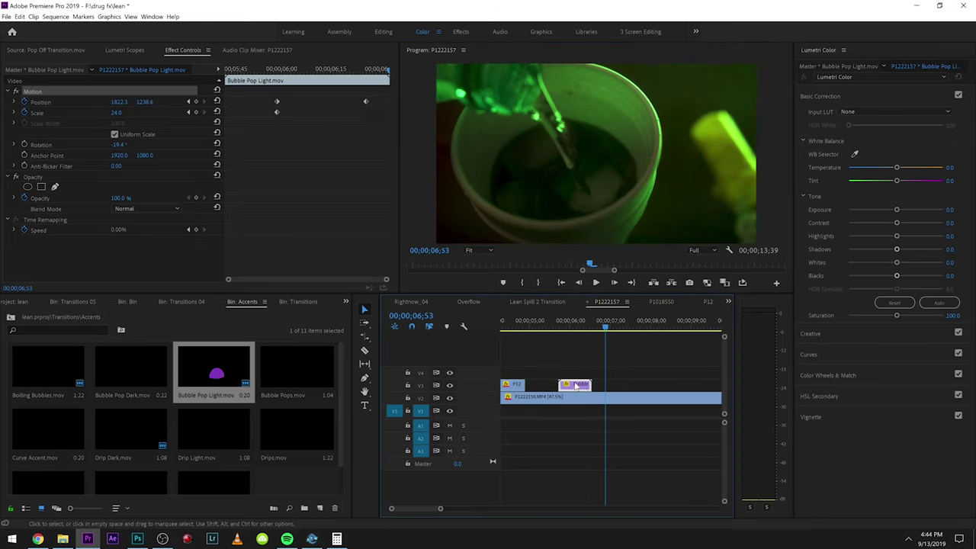
drag(580, 386, 633, 385)
key(space)
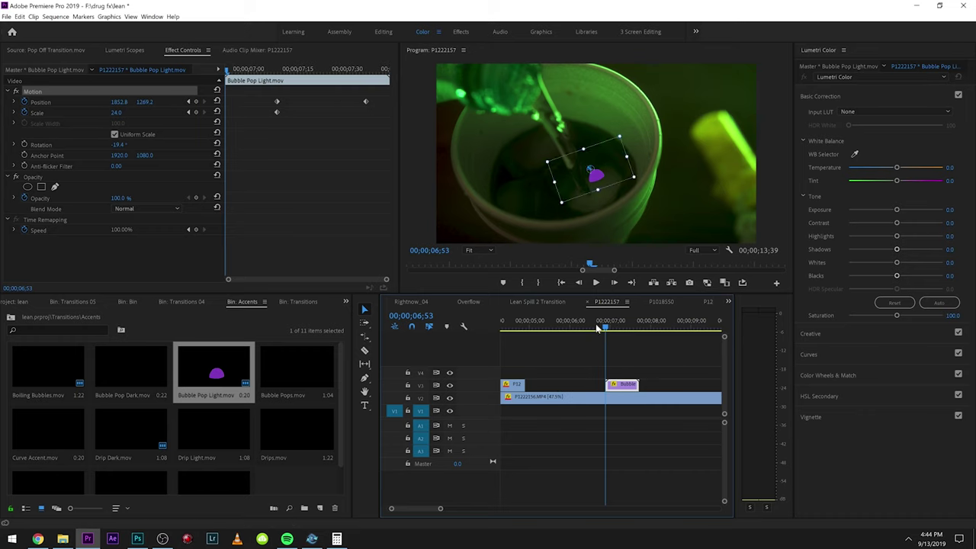
key(space)
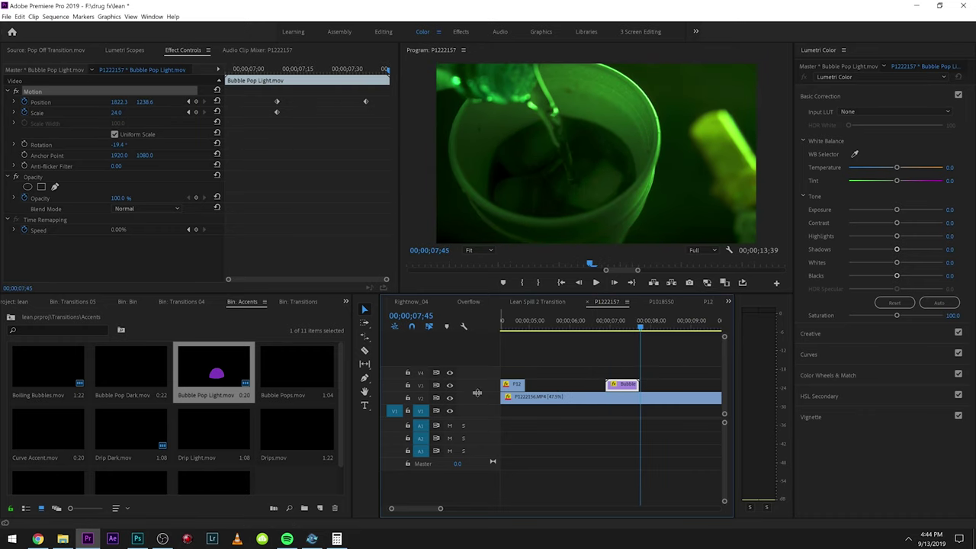
Preview Bubble Pop Dark.mov and Boiling Bubbles.mov from the Accents bin
double_click(153, 364)
key(space)
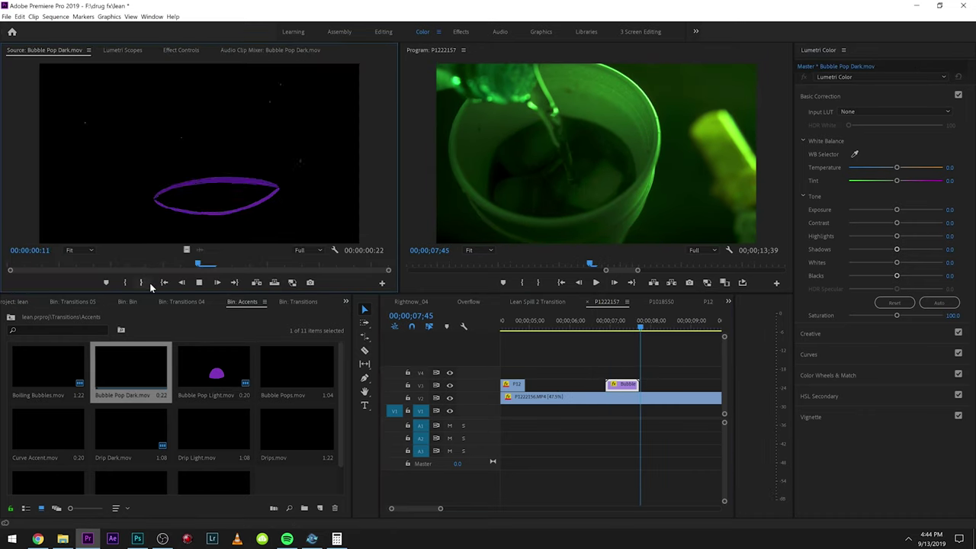
double_click(53, 373)
key(space)
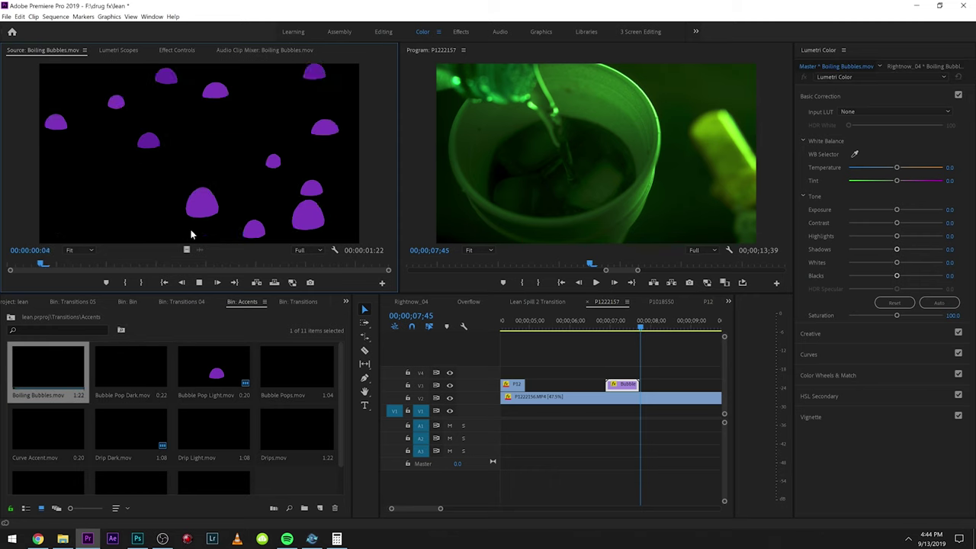
Place Boiling Bubbles.mov on V4 above the bubble pop and fit it over the drink with scale 46, rotation -23° and position 1431.6, 1116.6
drag(187, 247, 629, 375)
click(190, 51)
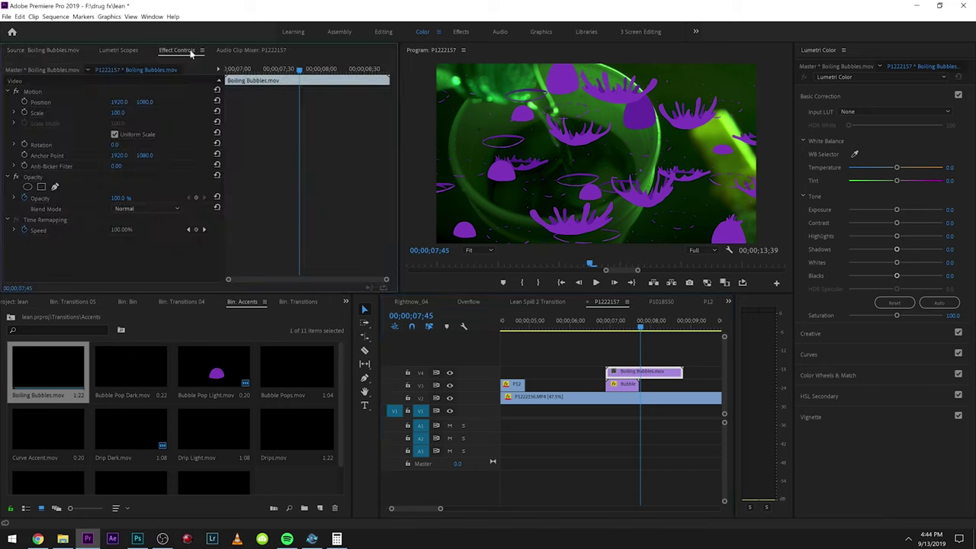
drag(123, 112, 83, 112)
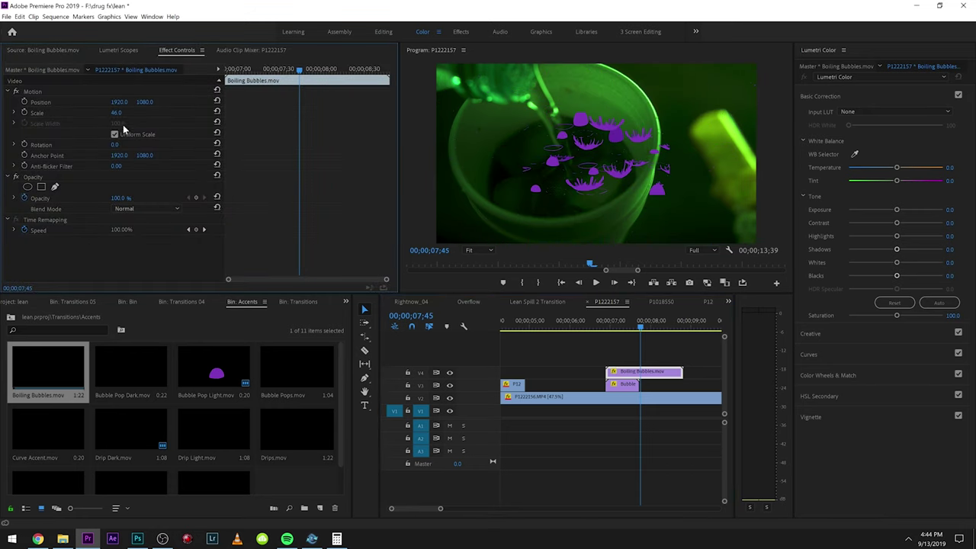
drag(116, 144, 98, 144)
click(61, 91)
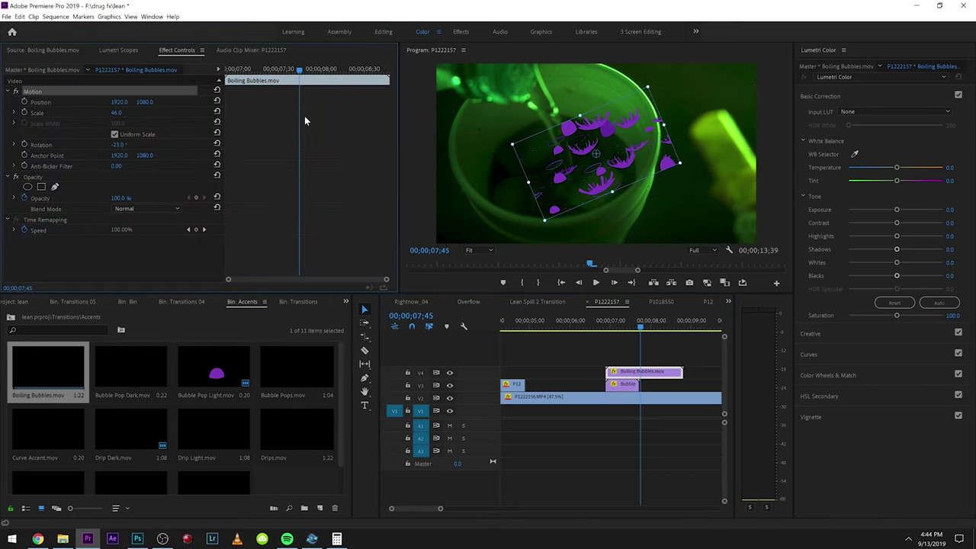
drag(598, 153, 558, 155)
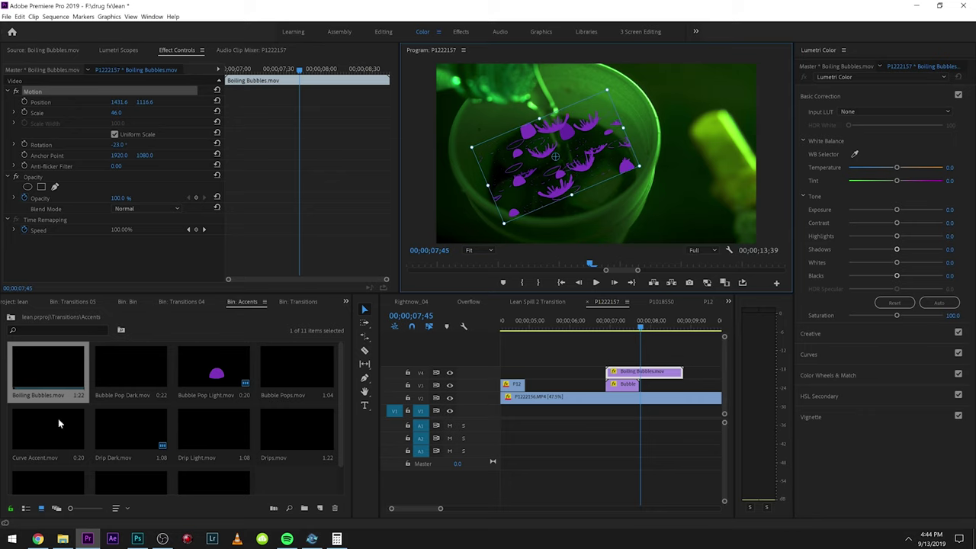
Draw a closed pen mask on the boiling bubbles that follows the drink's surface and cuts around the poured stream
click(54, 186)
click(608, 148)
click(518, 134)
click(490, 188)
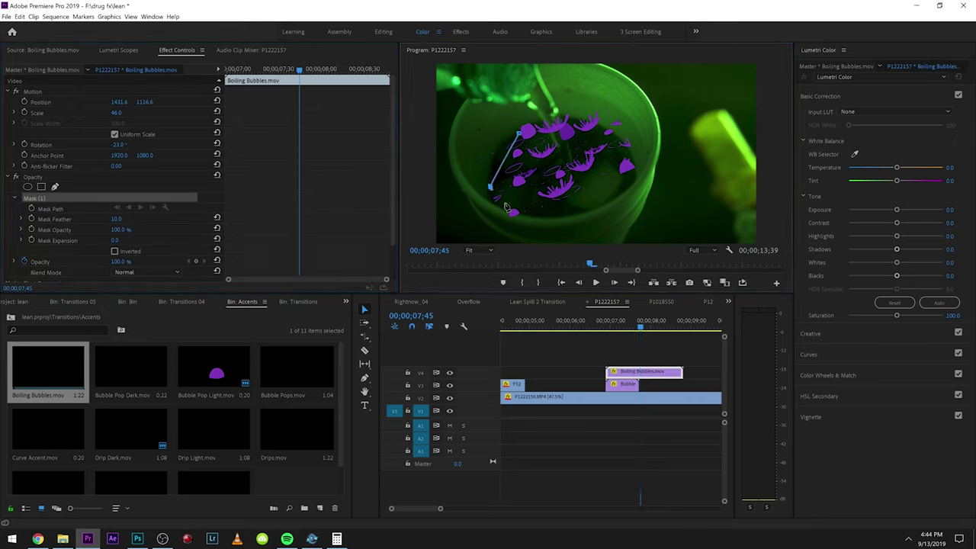
click(521, 208)
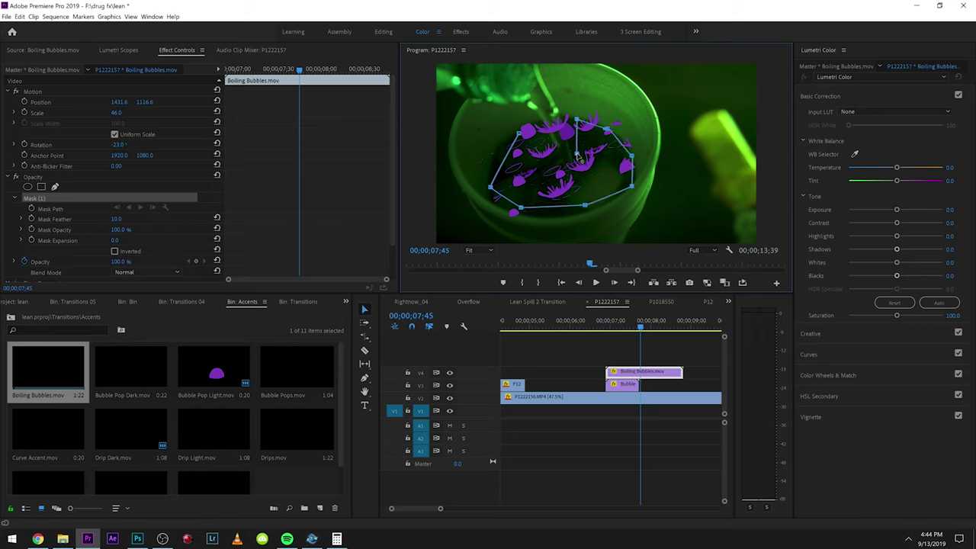
click(519, 134)
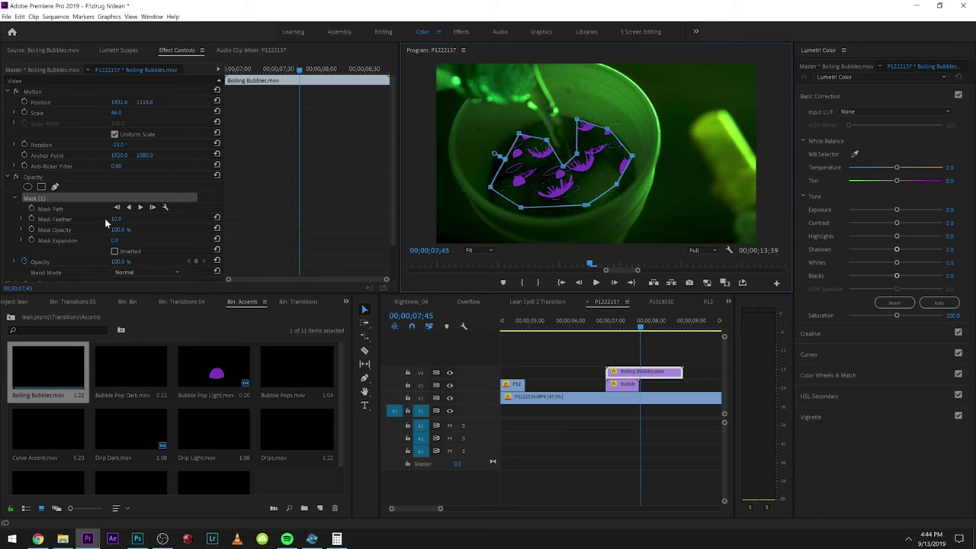
Raise the boiling bubbles' Mask Feather to 532 and play back the masked bubbles over the cup
drag(114, 219, 153, 219)
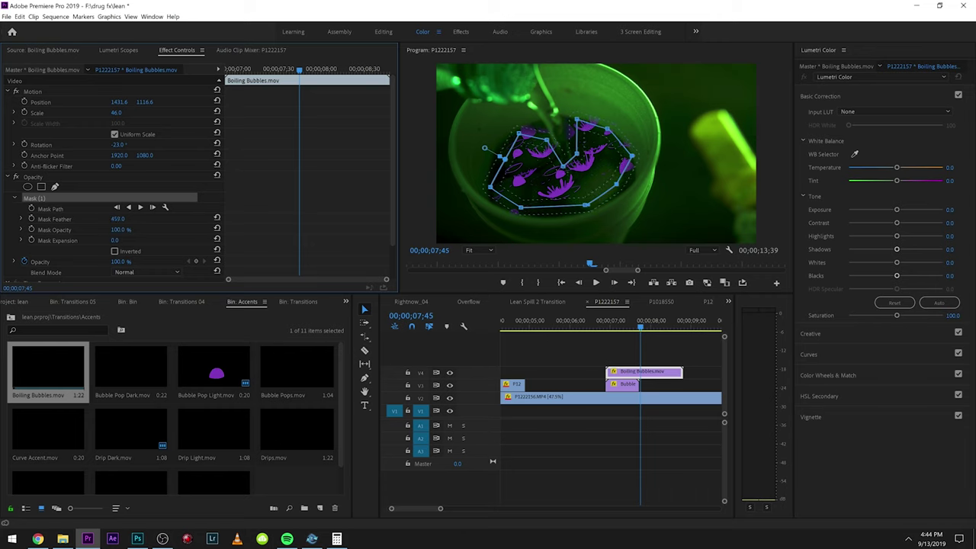
click(598, 320)
key(space)
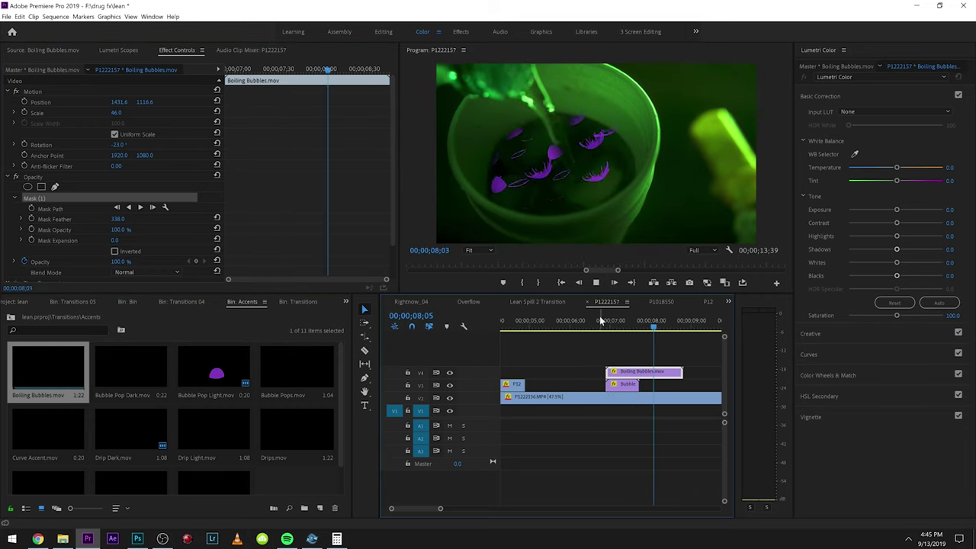
key(space)
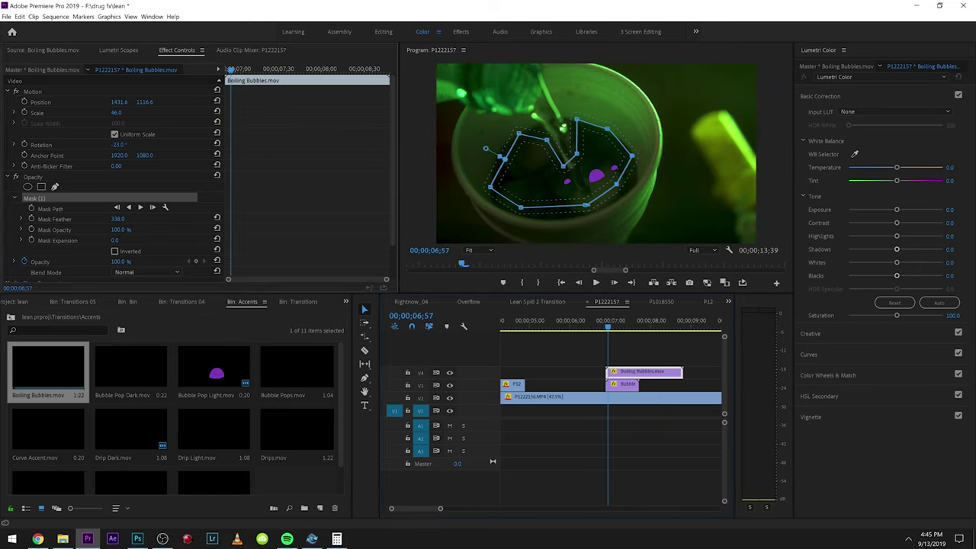
key(space)
key(space)
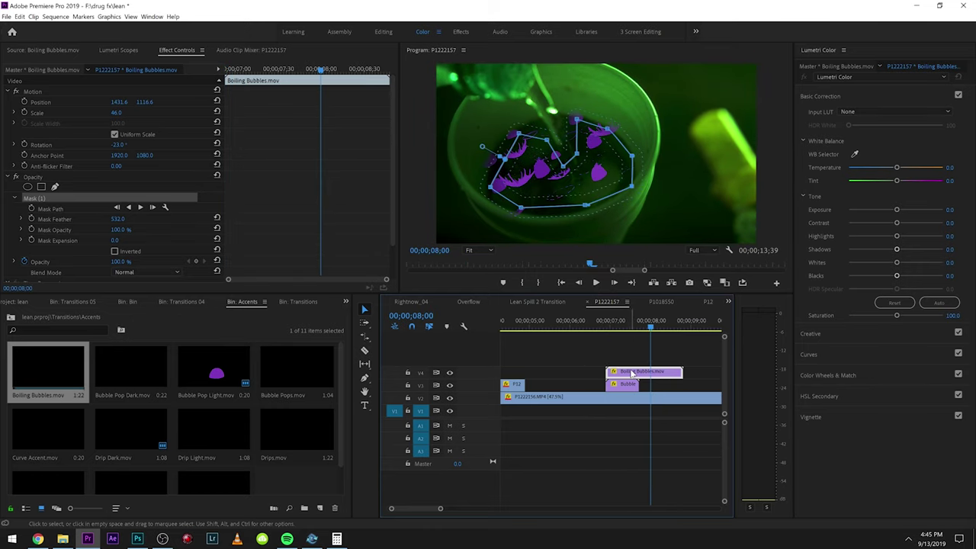
Delete the Boiling Bubbles clip from V4 and place Curve Accent.mov there, starting at the end of the bubble pop clip
key(Delete)
double_click(57, 429)
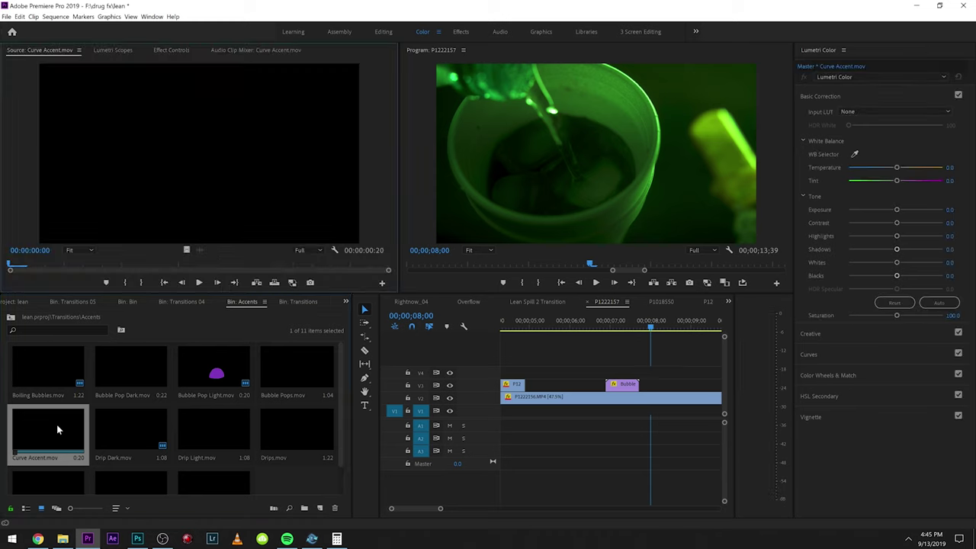
drag(56, 427, 646, 374)
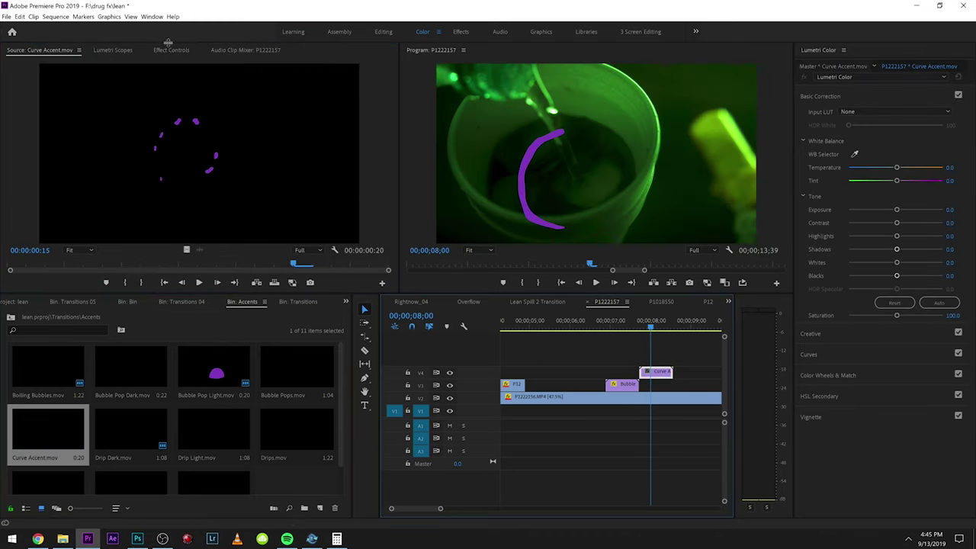
Scale the curve accent to 53 and play it back over the cup
click(171, 49)
drag(117, 113, 83, 113)
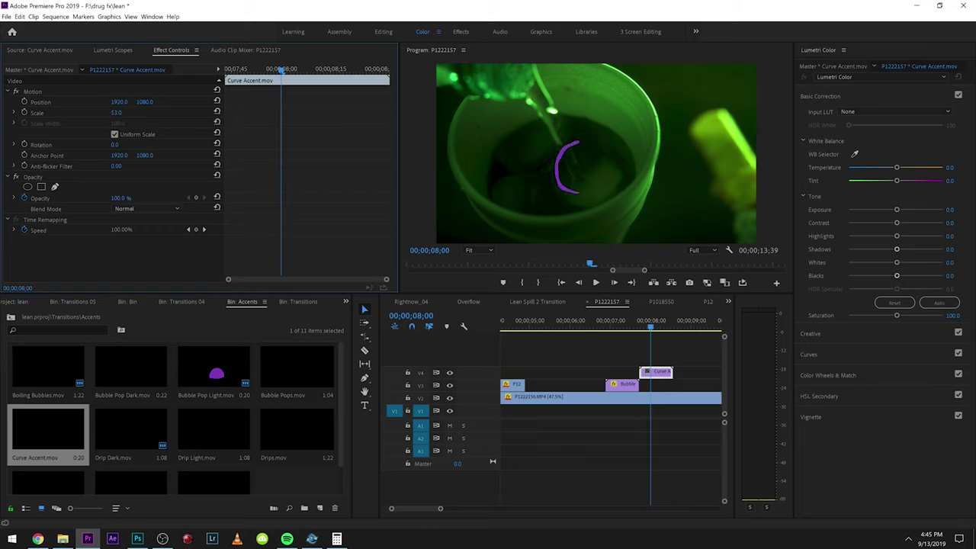
key(space)
key(space)
Preview Drip Dark.mov from the Accents bin
click(109, 444)
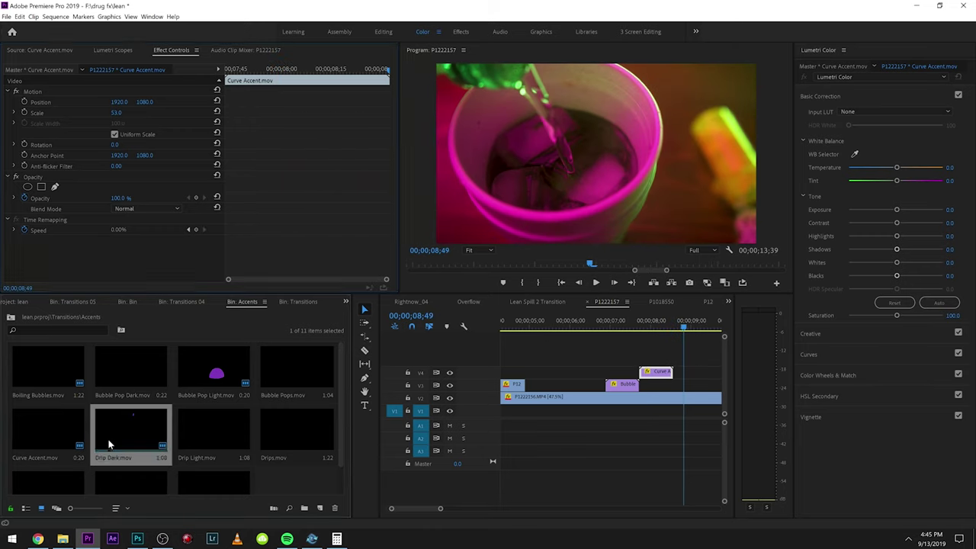
double_click(109, 444)
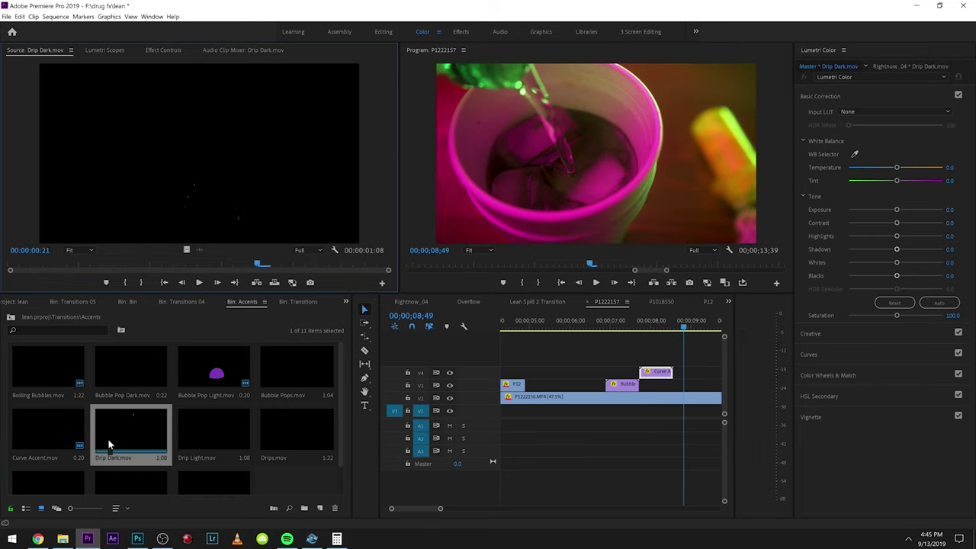
Place Drip Dark.mov on V3 near the end of the curve accent, move the drop onto the liquid and rotate it to -16°
drag(109, 444, 689, 386)
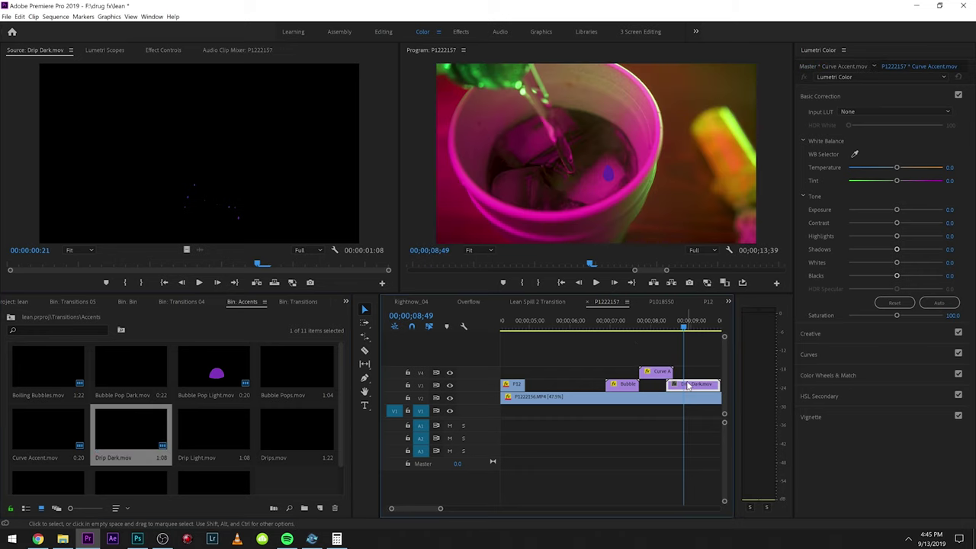
click(165, 51)
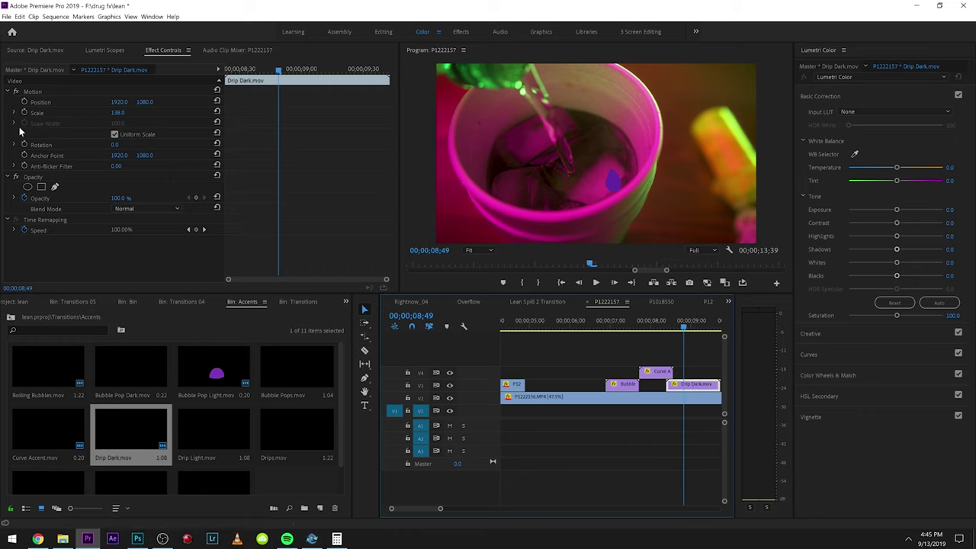
click(33, 90)
drag(592, 173, 546, 142)
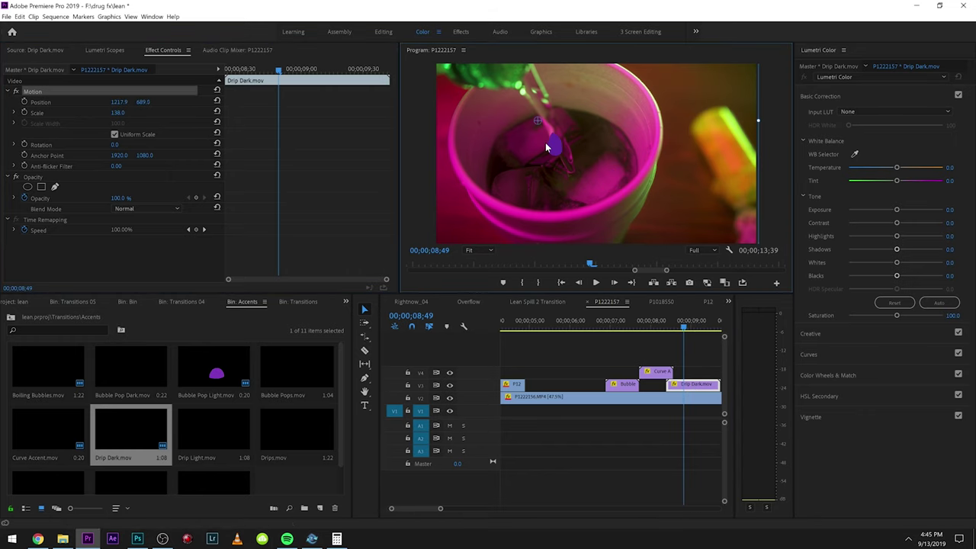
drag(115, 145, 102, 145)
drag(683, 327, 679, 328)
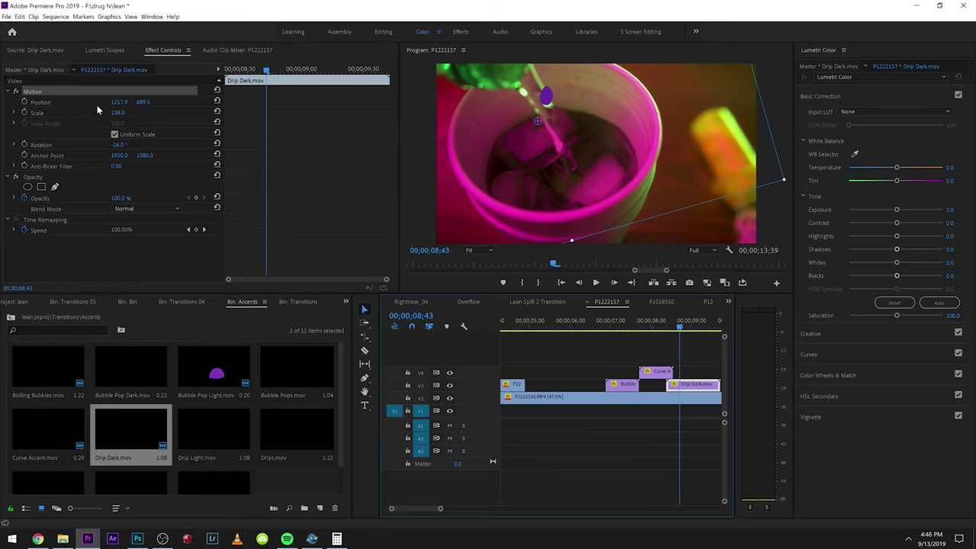
Scale the drip accent down to 92, rotate it to -26.3° and check its drop over the cup
drag(118, 112, 87, 112)
drag(479, 91, 482, 112)
drag(706, 180, 679, 163)
drag(242, 70, 282, 123)
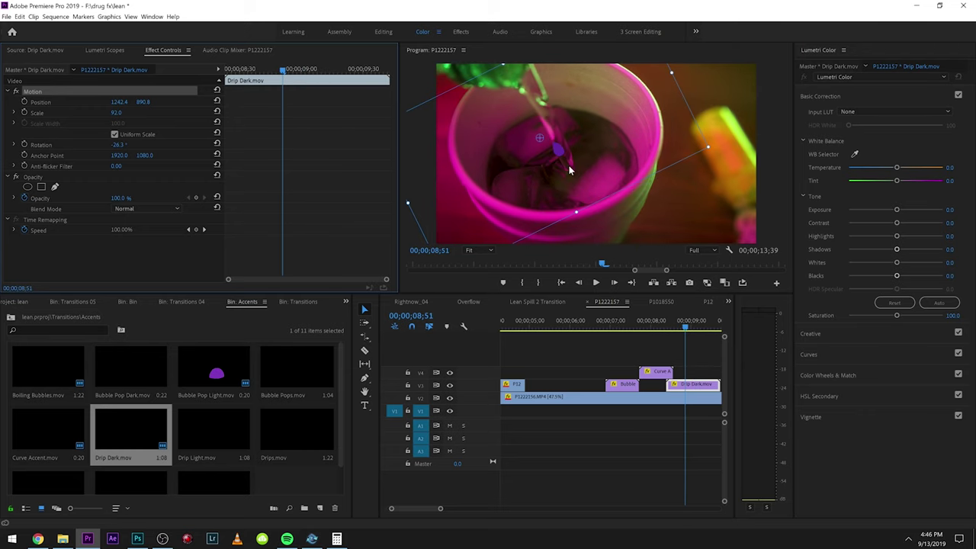
Reduce the drip accent's scale to 84.3 at position 1199.6, 781.0 and play it back over the cup
drag(709, 147, 640, 132)
click(652, 321)
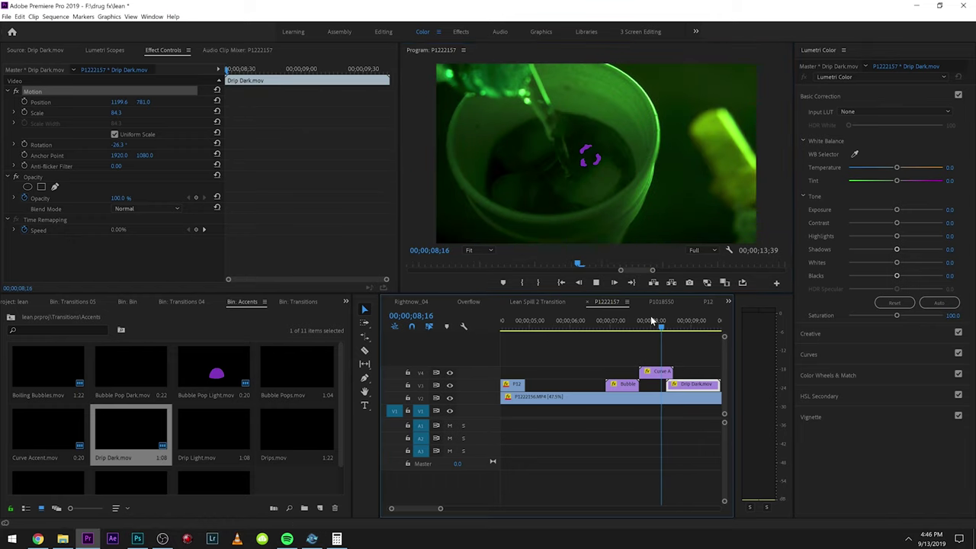
key(space)
key(space)
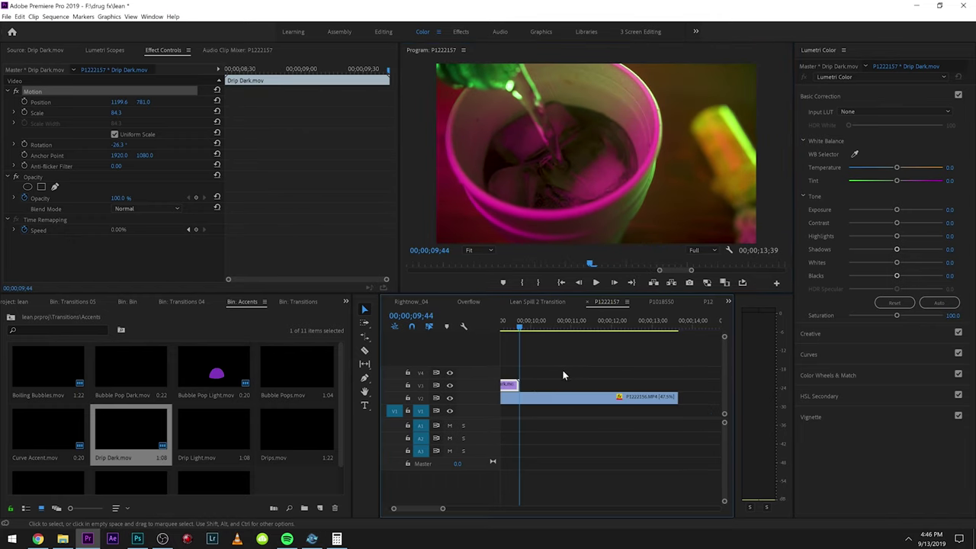
Preview the Wave Splash Accent, Screen Splash Accent, Overflow and Drips clips from the Accents bin
scroll(562, 370, up, 2)
scroll(227, 432, down, 1)
double_click(197, 450)
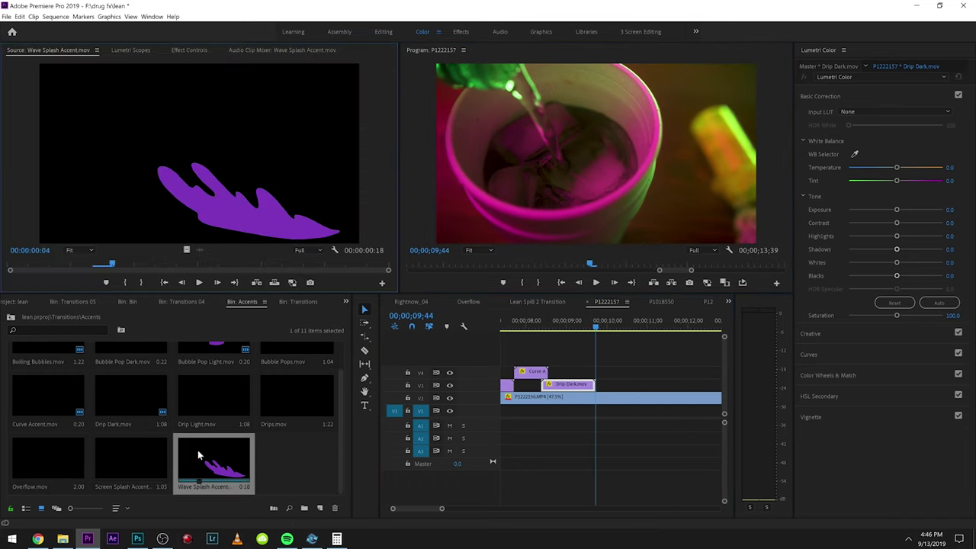
drag(112, 263, 12, 260)
key(space)
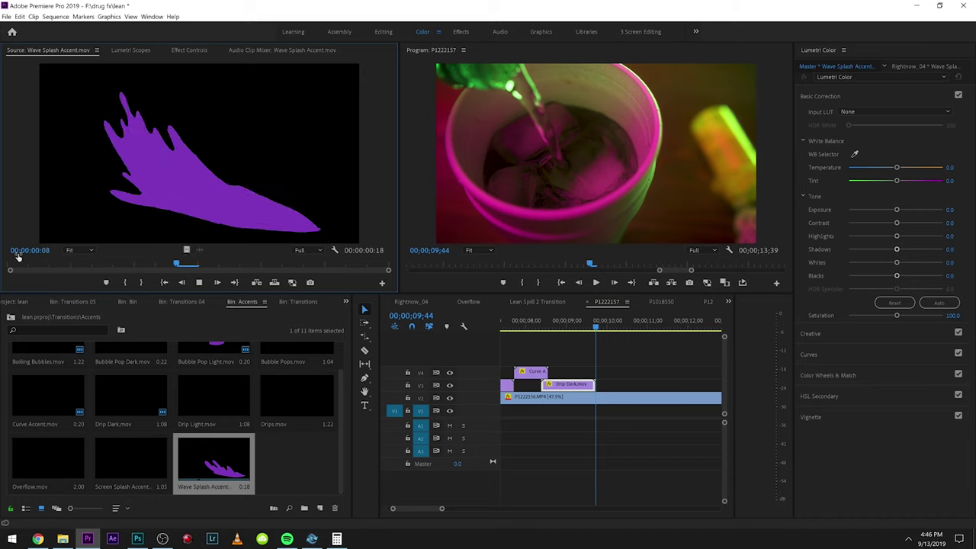
double_click(129, 465)
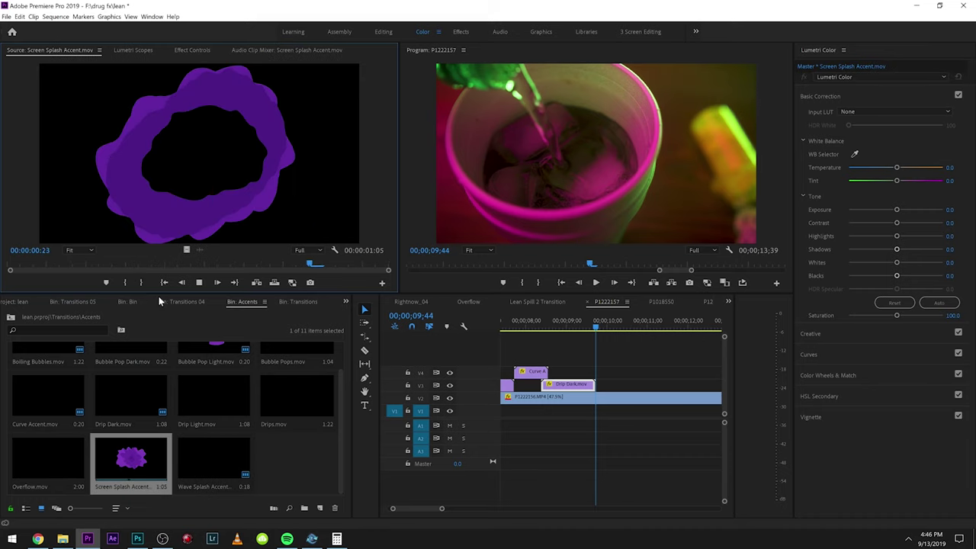
double_click(33, 459)
key(space)
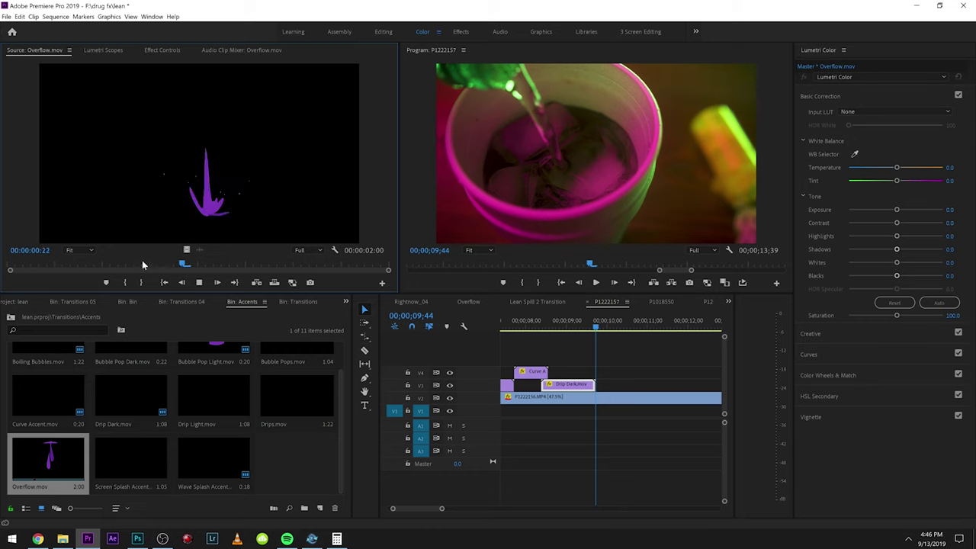
drag(144, 264, 2, 262)
key(space)
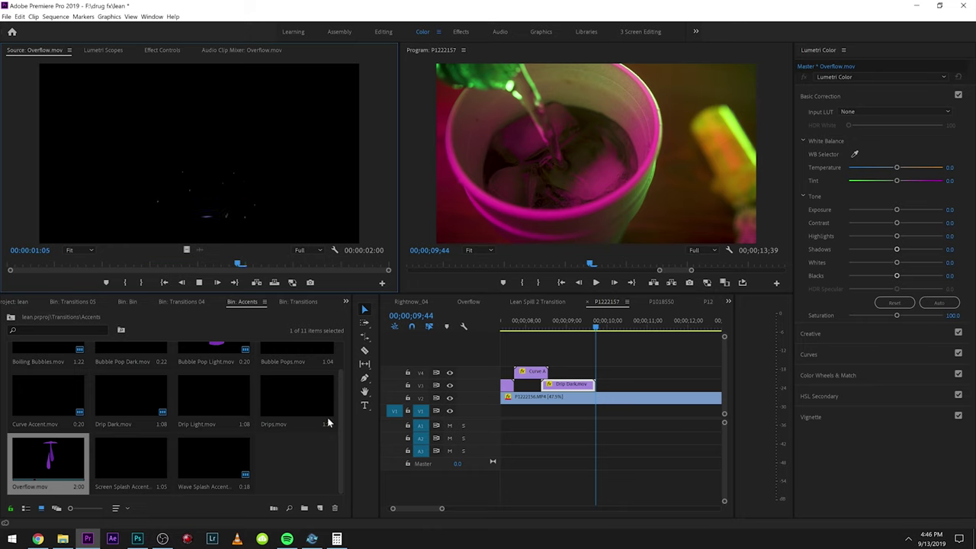
double_click(298, 392)
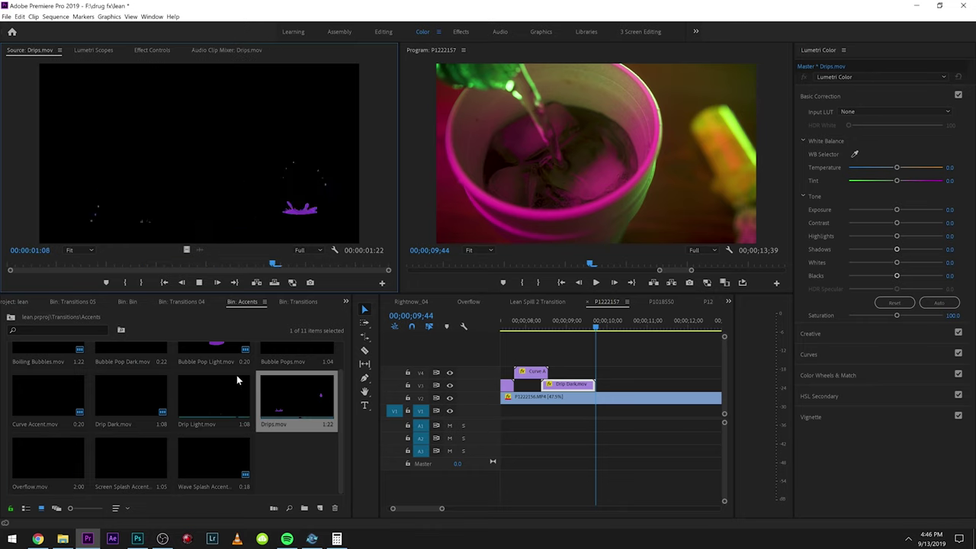
Place Overflow.mov on V4 starting at the end of the Drip Dark clip and apply the Color Balance (HLS) effect to it
drag(52, 450, 648, 378)
click(633, 316)
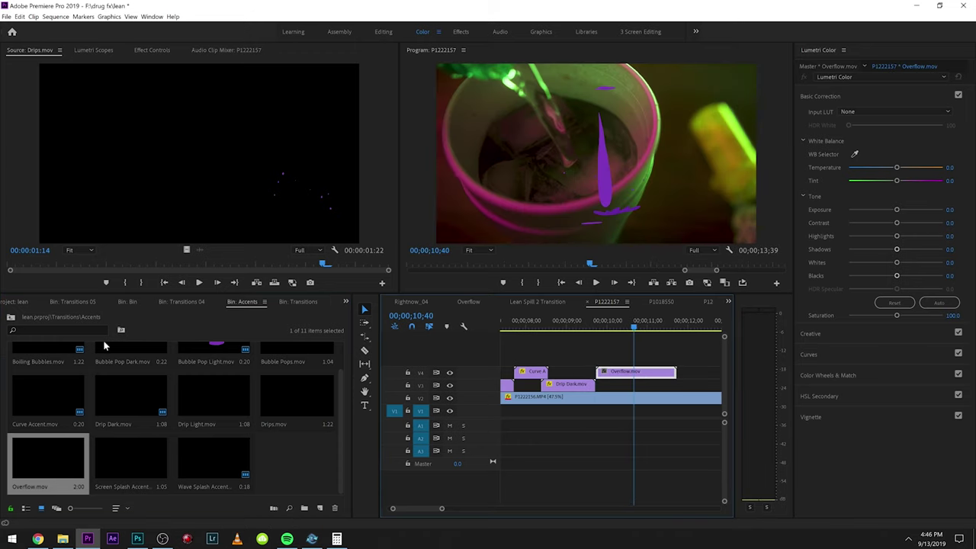
click(346, 303)
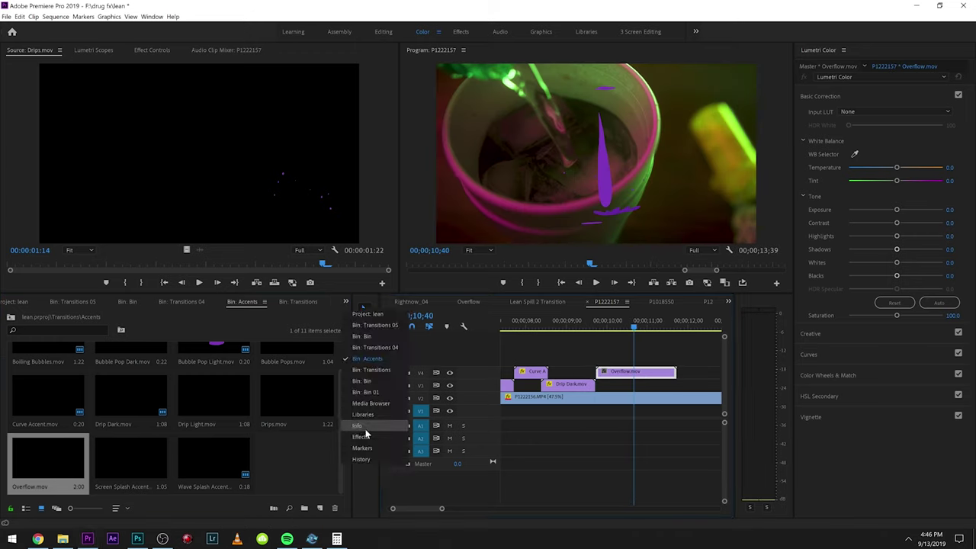
click(364, 436)
double_click(50, 315)
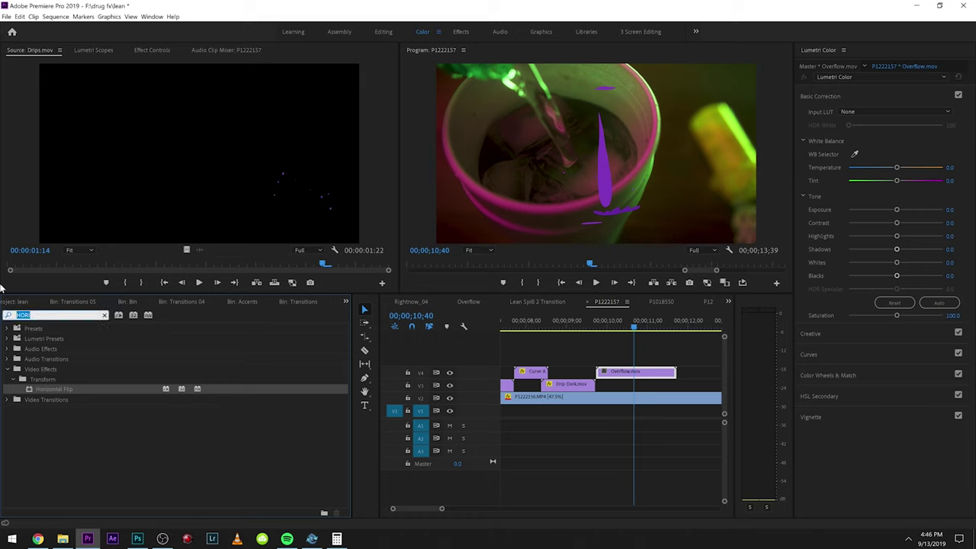
text(HLS)
click(53, 390)
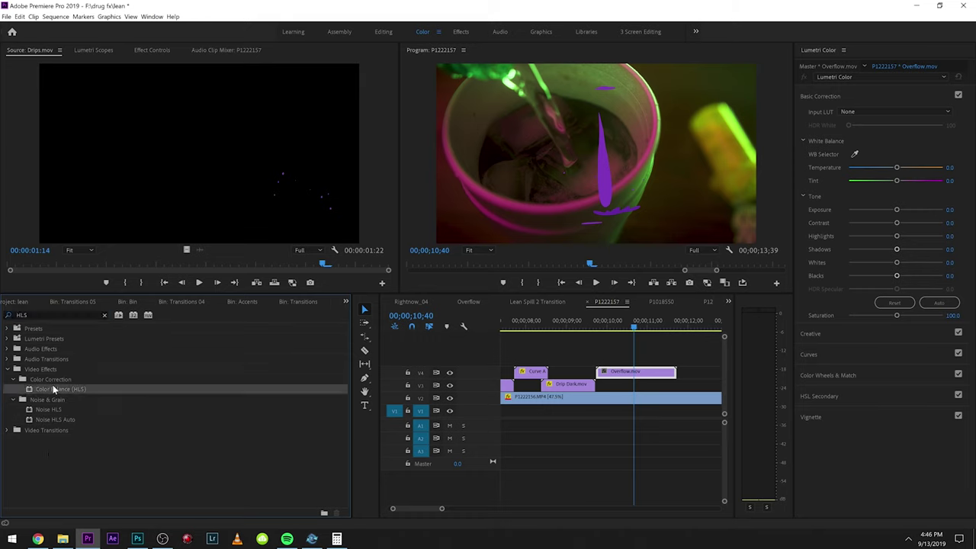
click(151, 49)
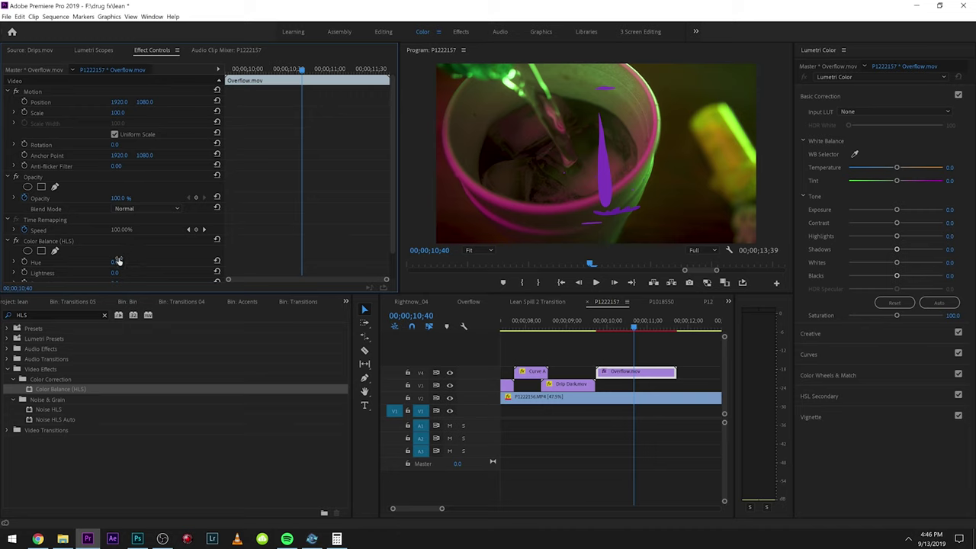
Recolour the overflow accent with Hue values of 262° and 1x109°, playing it back over the cup
drag(117, 263, 212, 262)
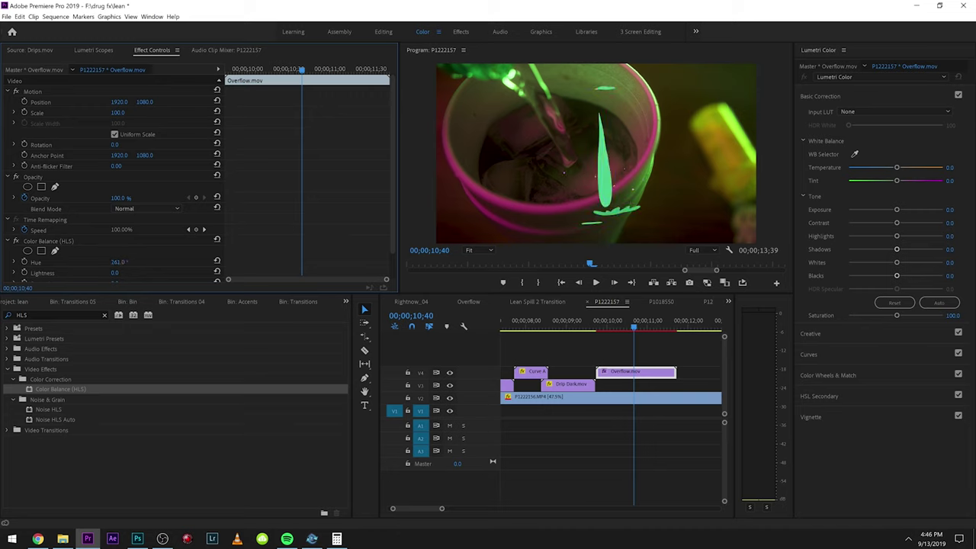
click(594, 329)
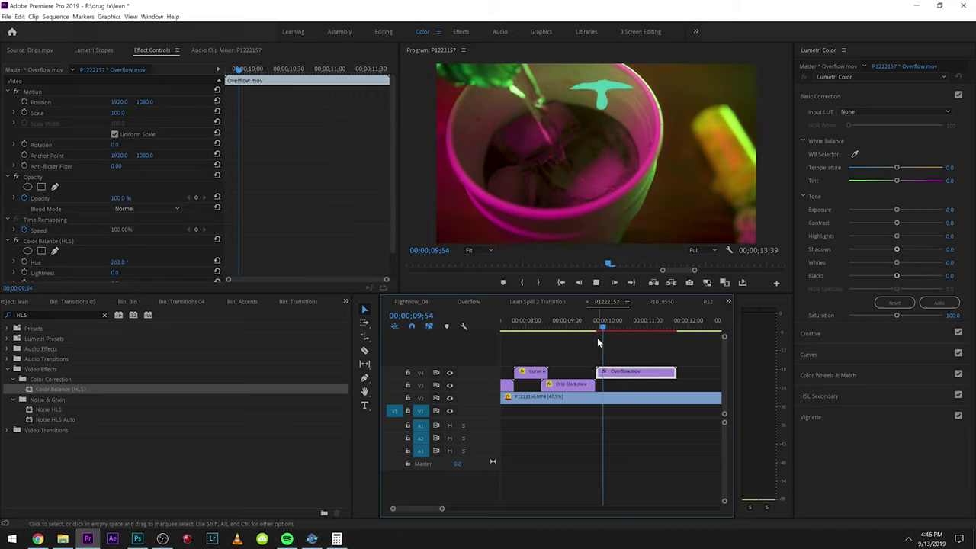
key(space)
click(614, 324)
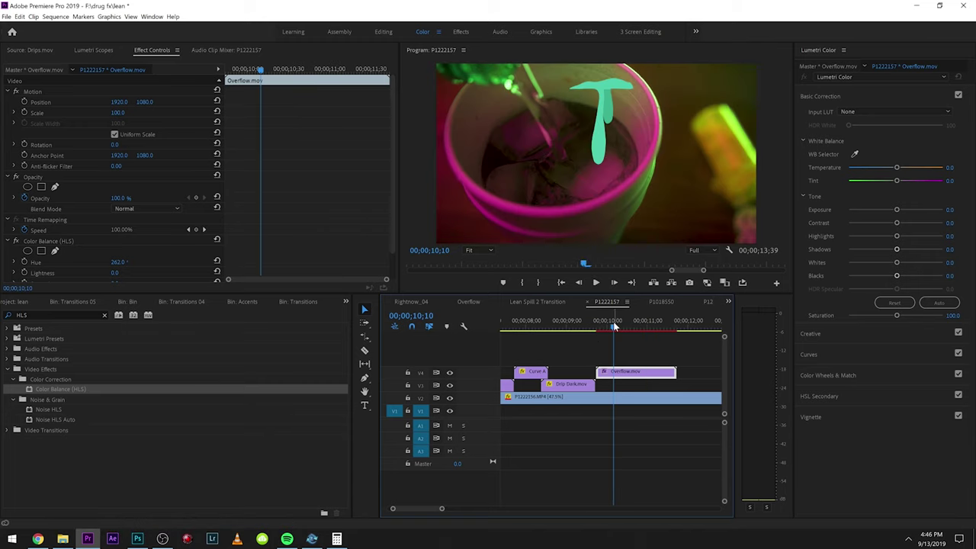
key(space)
drag(126, 264, 183, 264)
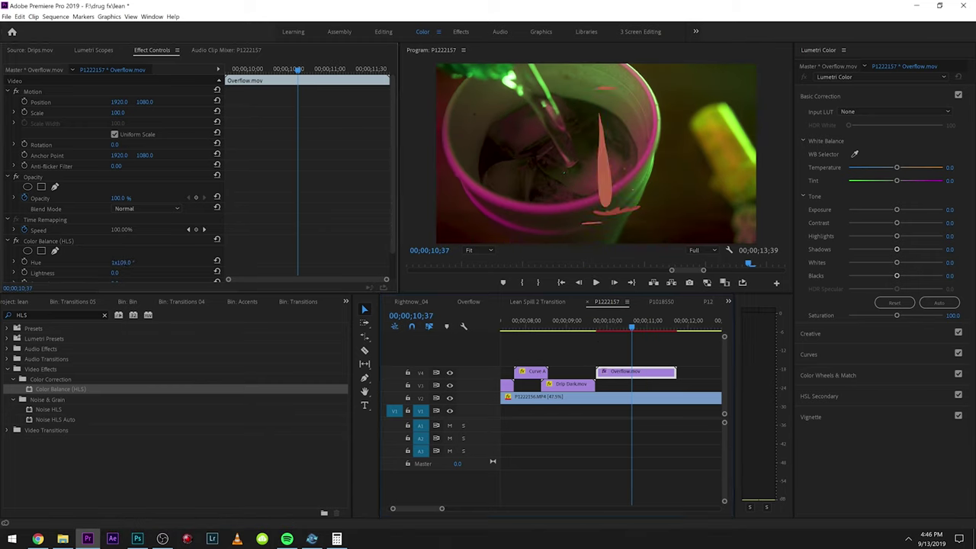
click(596, 329)
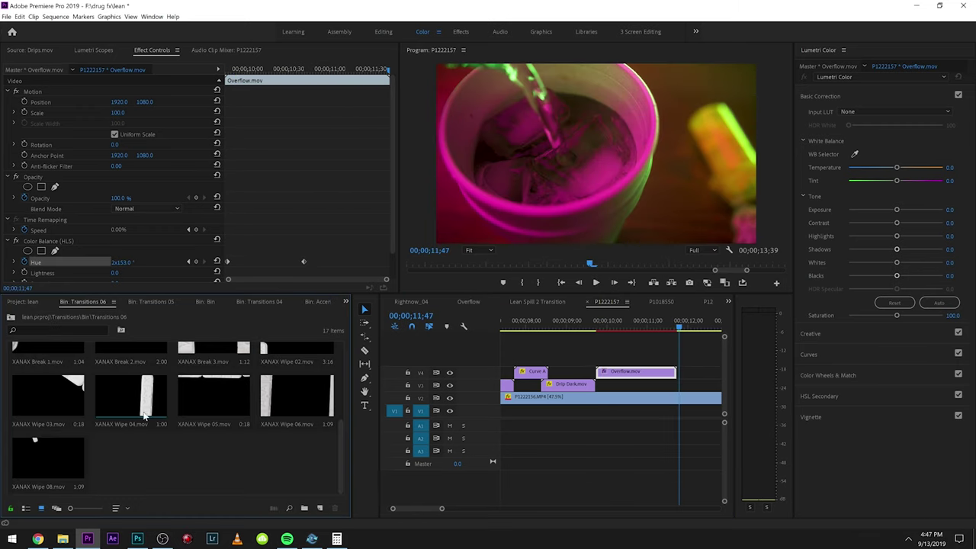
Delete the bubble, curve, drip and overflow accent clips from V3 and V4
scroll(666, 428, up, 2)
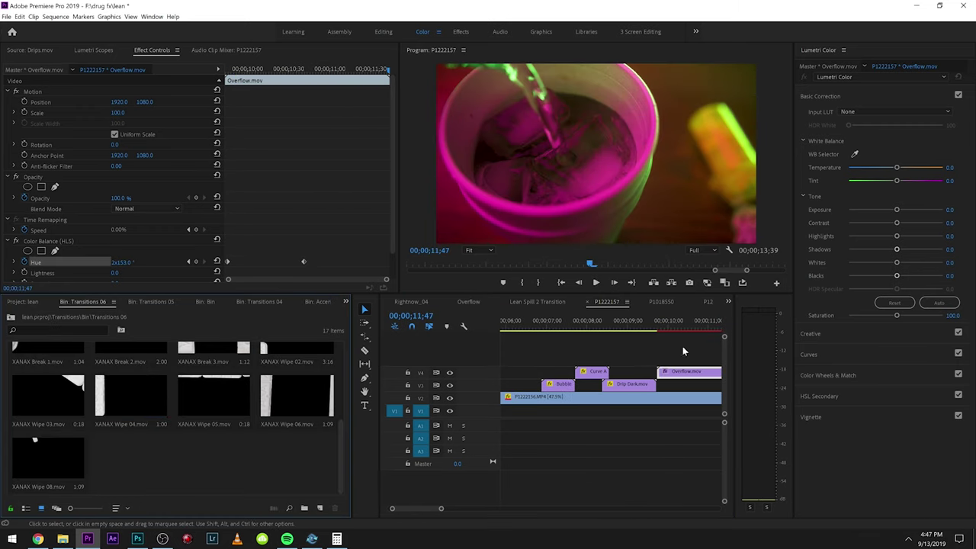
drag(684, 352, 523, 390)
key(Delete)
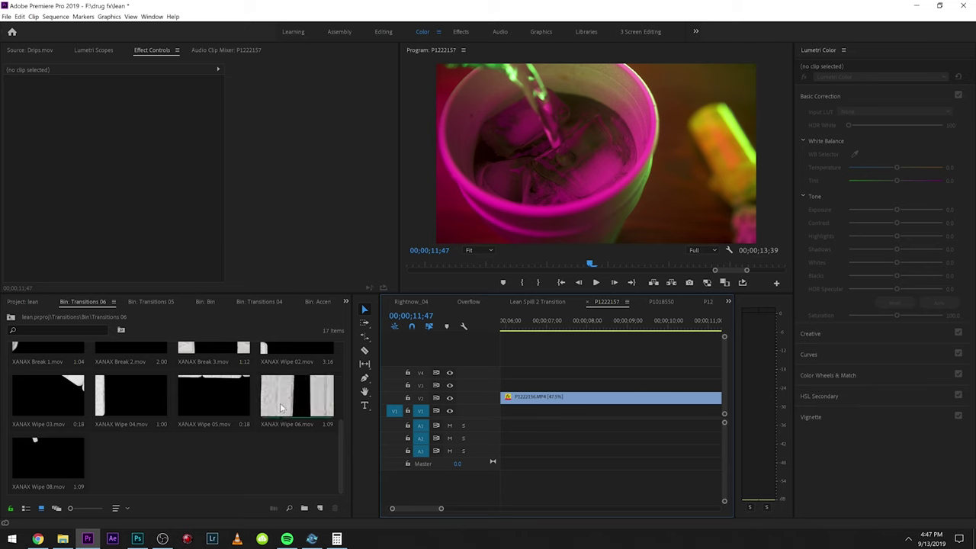
Place XANAX Wipe 06.mov on V4 at the start of the P1222156 clip and play back the wipe between the two shots
drag(281, 408, 550, 374)
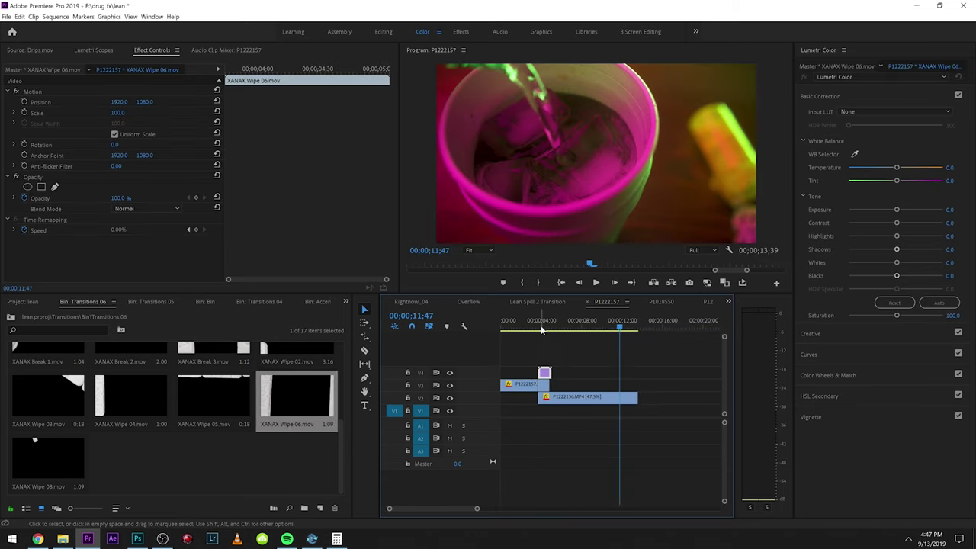
click(533, 326)
key(=)
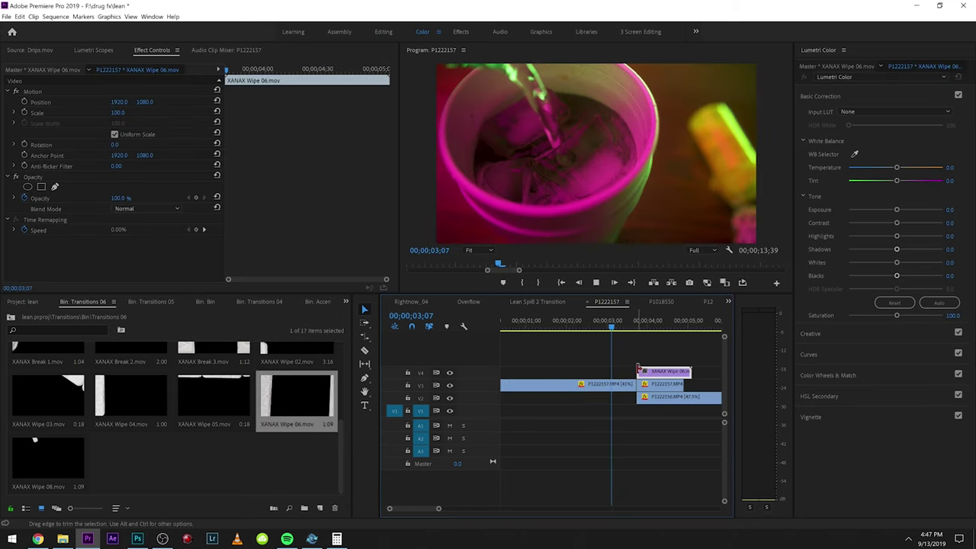
key(space)
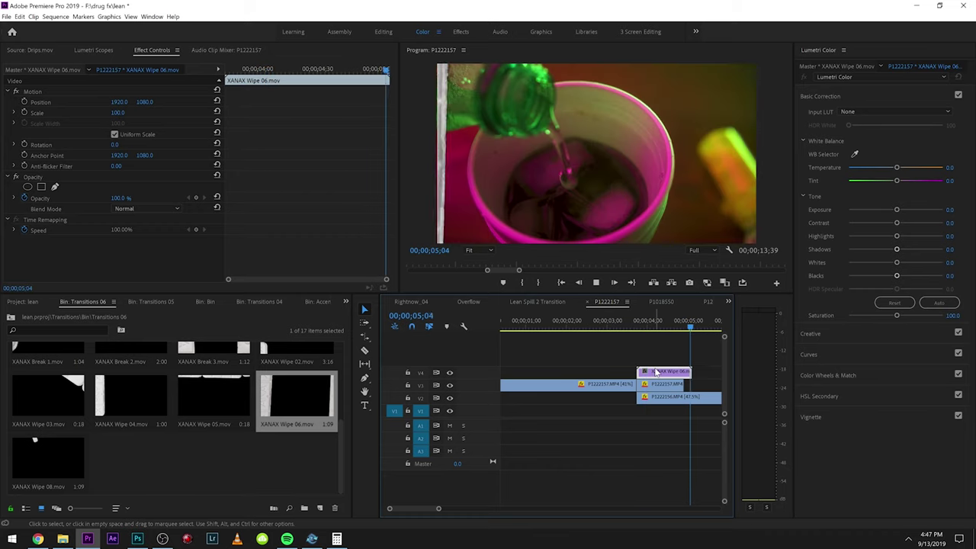
click(638, 326)
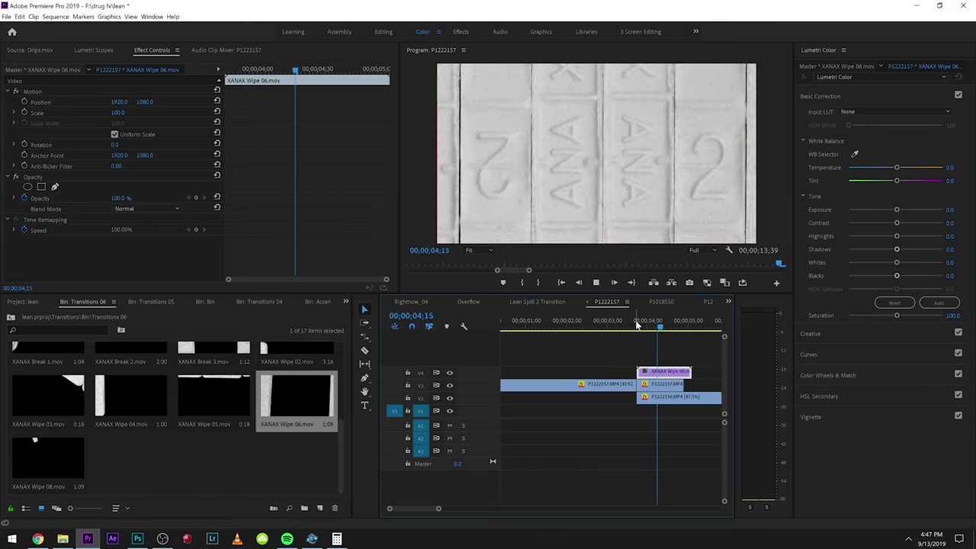
key(space)
Preview XANAX Wipe 05.mov from the Transitions 06 bin
scroll(187, 416, up, 1)
double_click(172, 429)
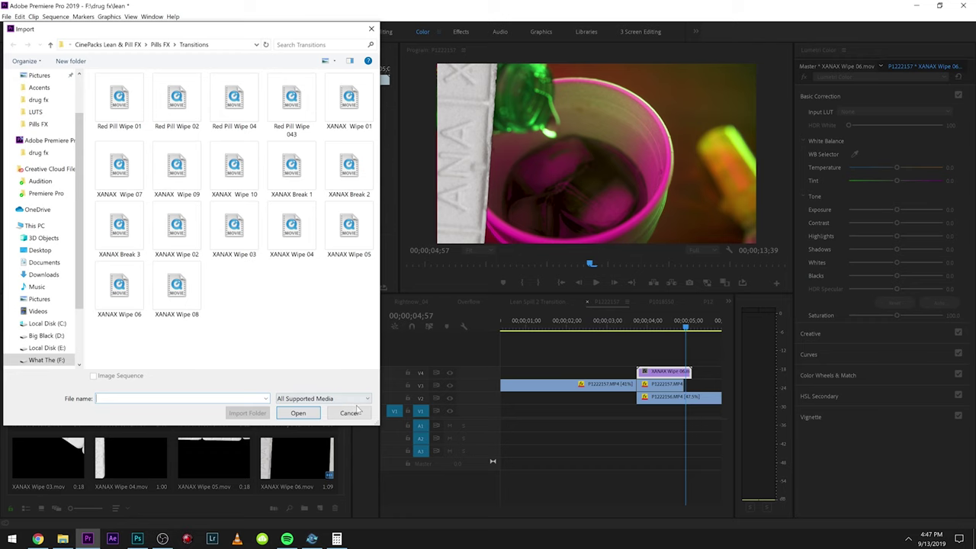
key(Escape)
double_click(214, 457)
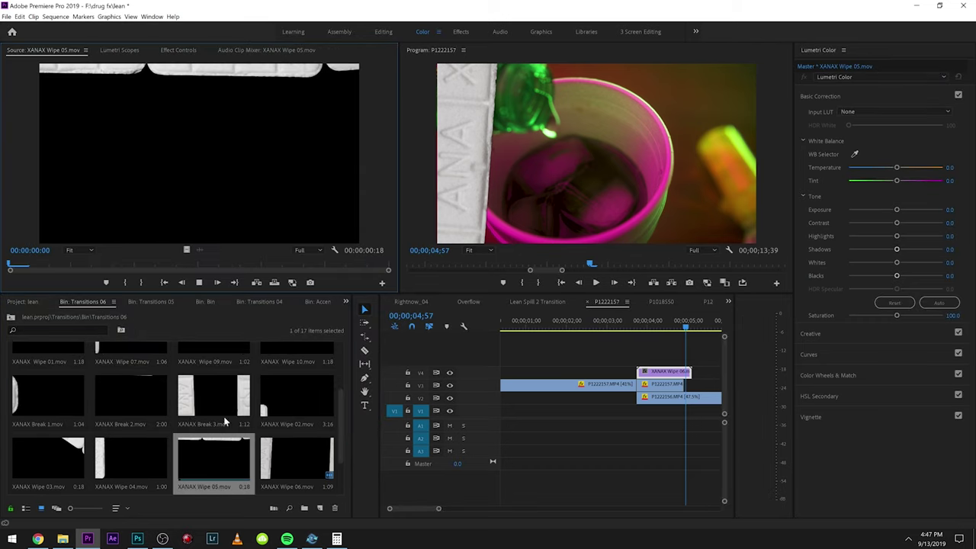
Replace the XANAX Wipe 06 clip on V4 with XANAX Wipe 05.mov and step through its frames over the cup
drag(195, 459, 654, 374)
click(664, 329)
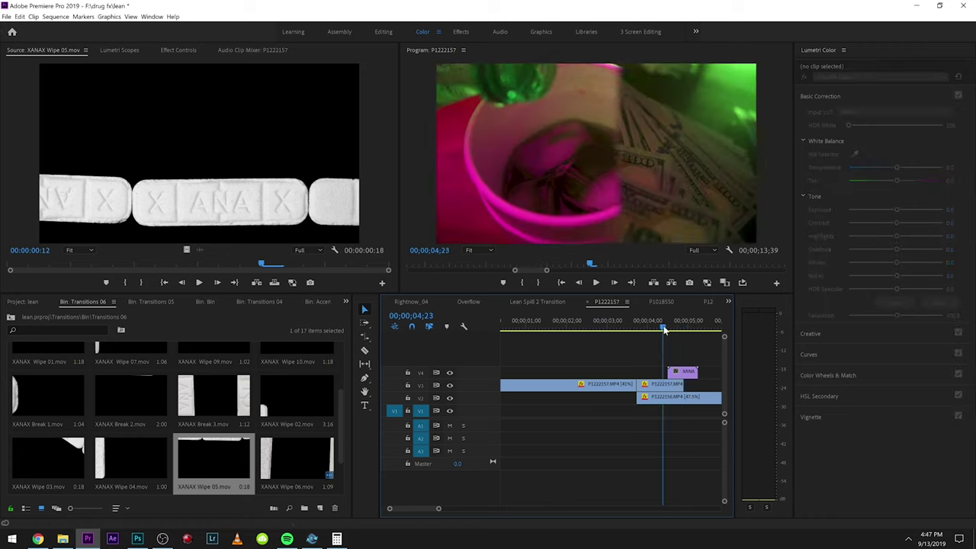
key(shift+Right)
key(shift+Right)
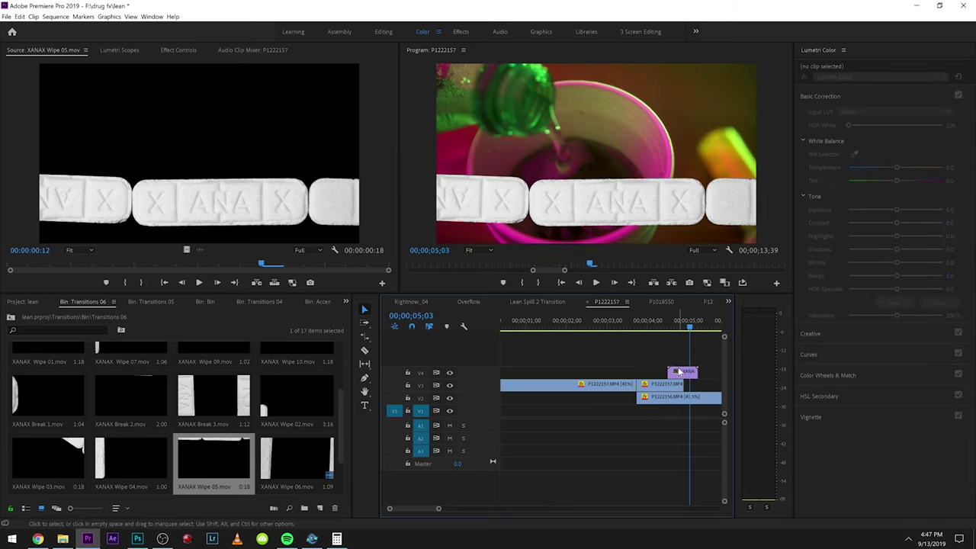
Move the XANAX Wipe 05 clip on V4 to the start of the P1222156 clip and play back the transition
drag(679, 371, 649, 371)
click(630, 322)
key(space)
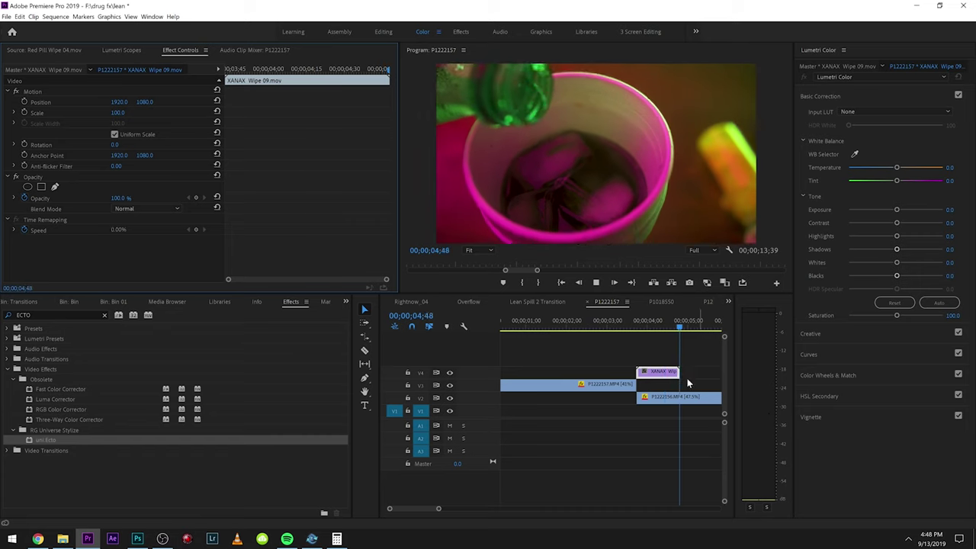
key(space)
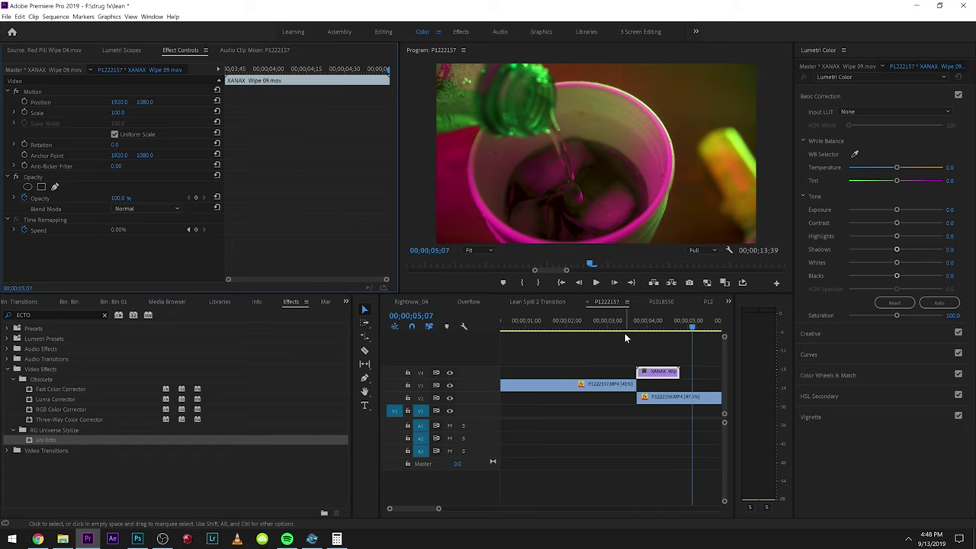
Import the FRAMES folder from the Pills FX folder in File Explorer into the Bin folder of the Transitions bin
click(641, 329)
click(19, 301)
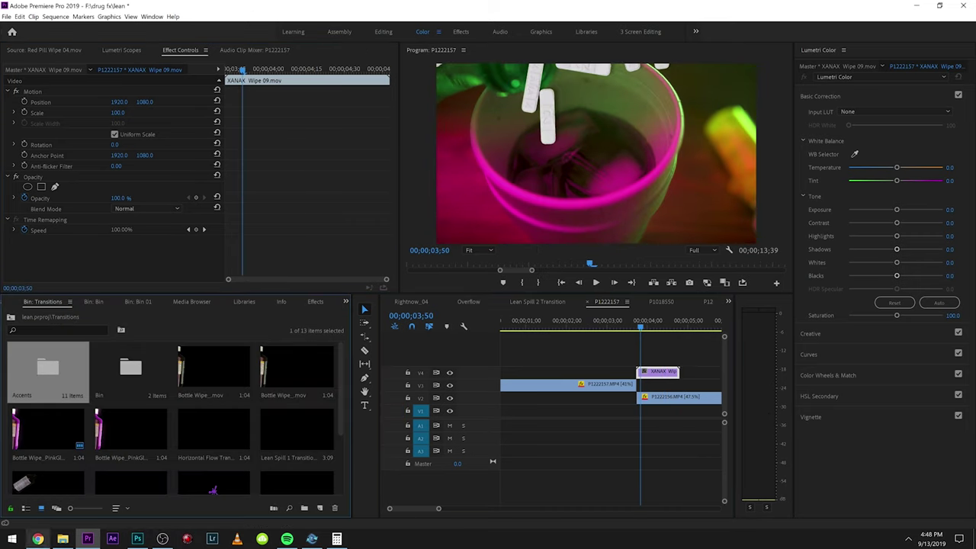
click(62, 538)
click(407, 373)
key(alt+Left)
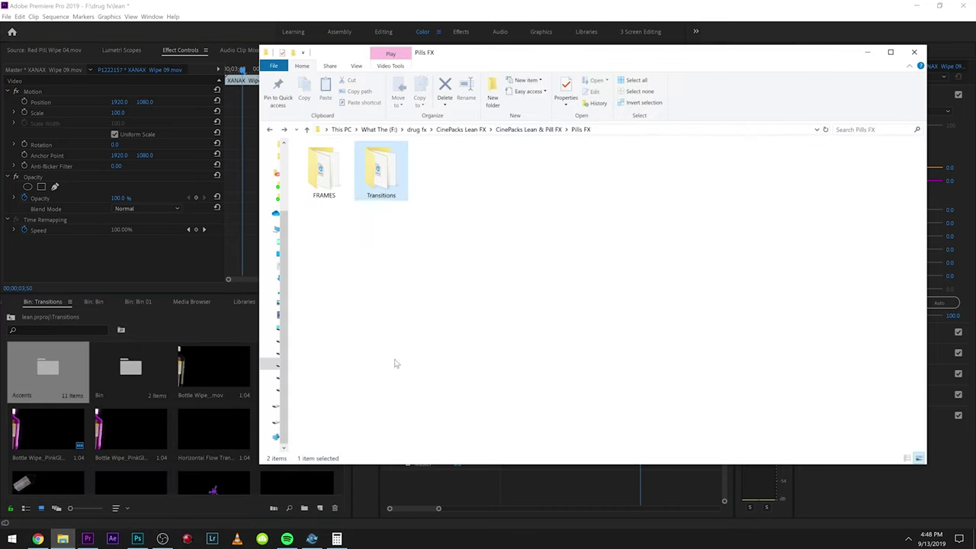
drag(324, 171, 118, 395)
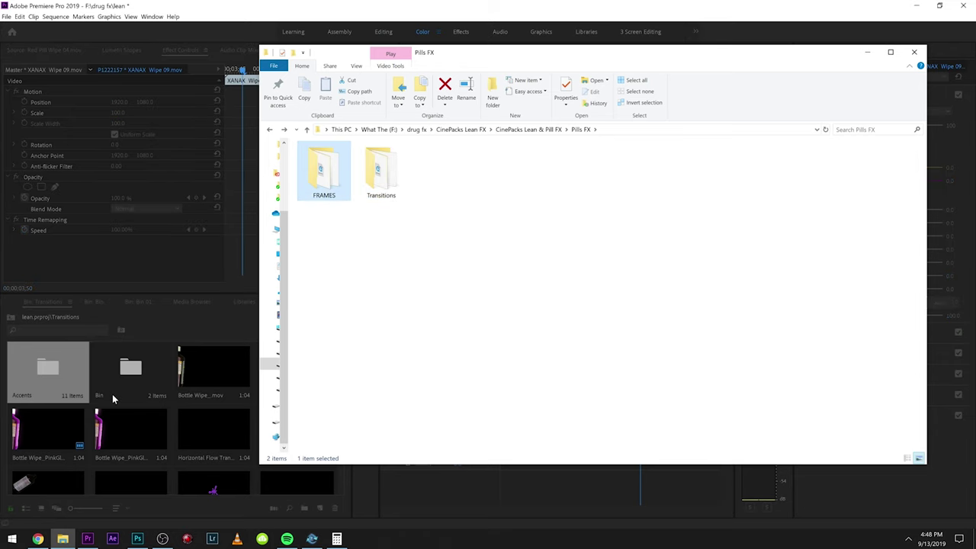
Place 4 Split.mov from the FRAMES bin on V5 above the P1222157 clip and play it back over the footage
drag(58, 374, 557, 328)
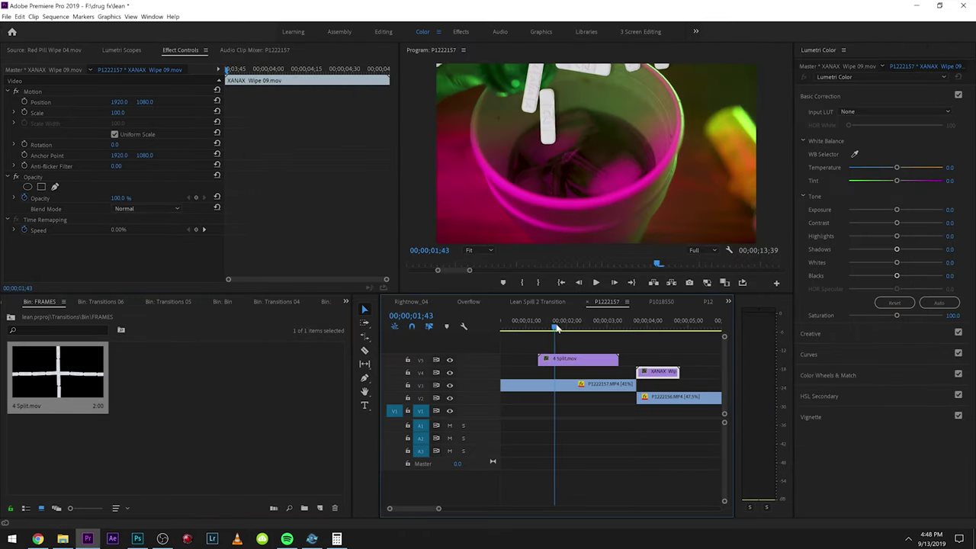
click(555, 361)
click(555, 389)
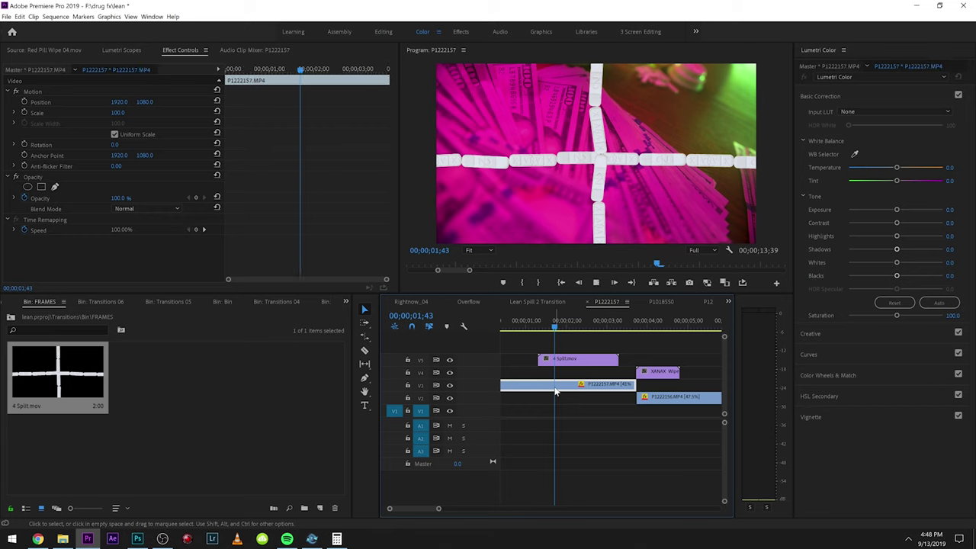
key(space)
Move P1222156 on V2 to start with the 4 Split clip, and fit P1222157 into the upper-right quadrant at scale 54
drag(679, 405, 581, 399)
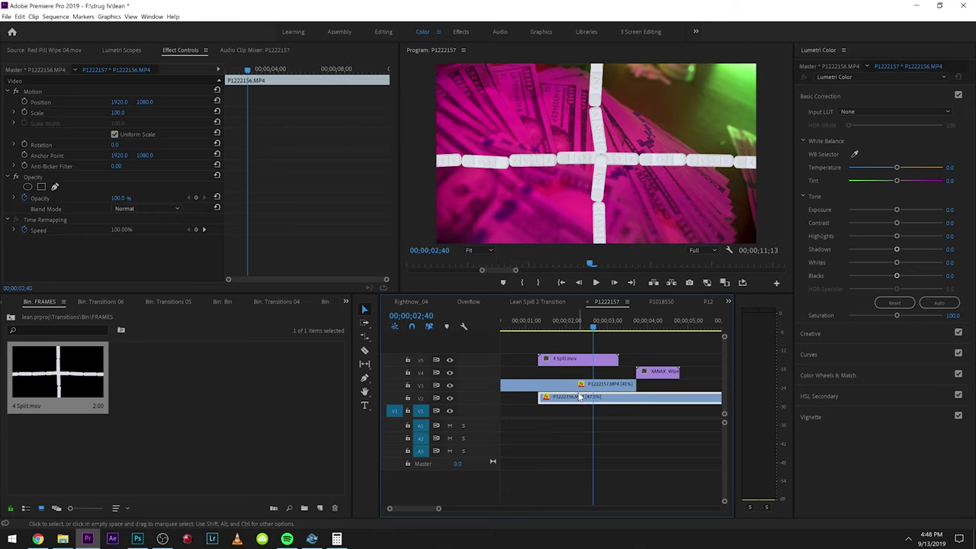
click(578, 384)
drag(122, 112, 99, 112)
click(32, 91)
drag(625, 187, 712, 145)
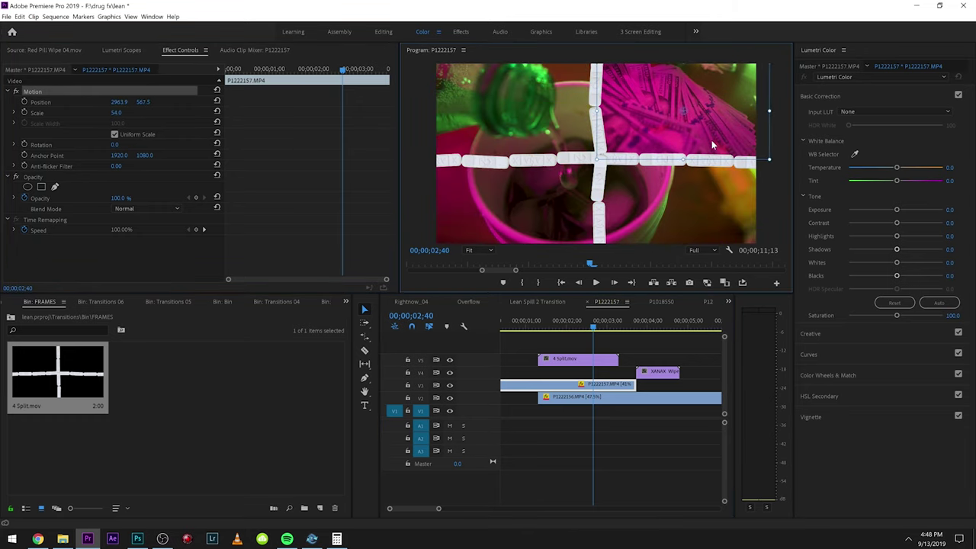
Scale the P1222156 clip to 59 and position it in the lower-right quadrant at about 3110.5, 1757.3
click(590, 398)
drag(120, 113, 89, 113)
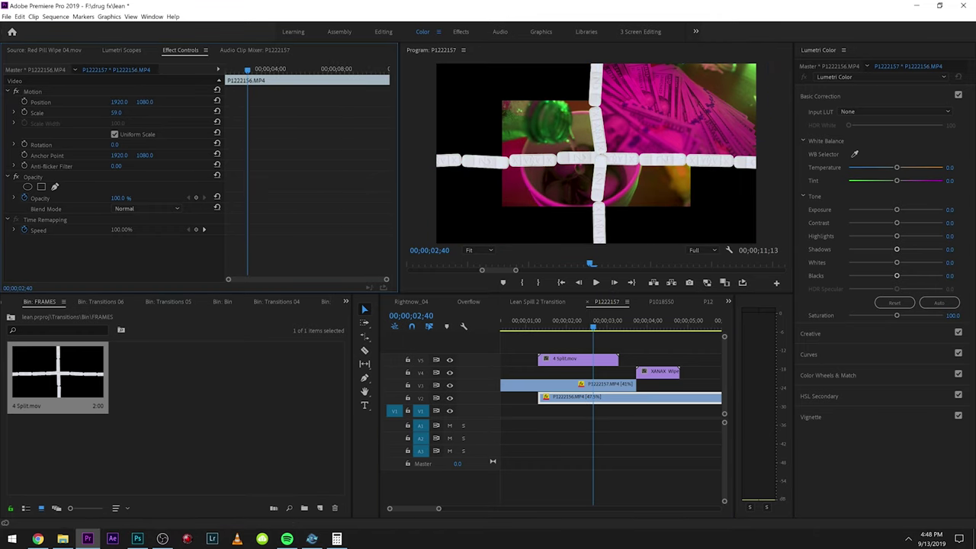
click(67, 93)
drag(629, 130, 725, 204)
Play back the split screen, and replace 4 Split.mov on V5 with 4 Split Loop.mov
drag(565, 324, 551, 329)
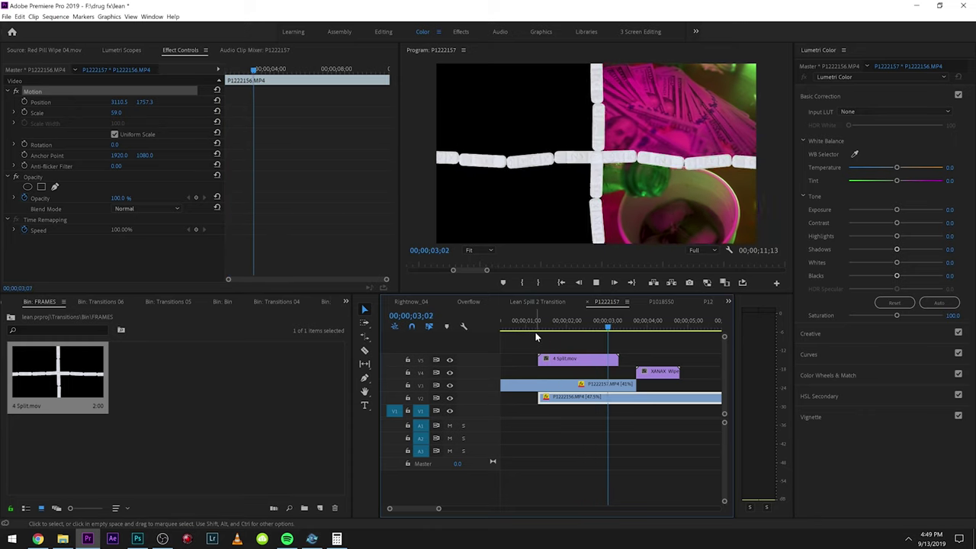
key(space)
click(576, 328)
drag(160, 373, 547, 359)
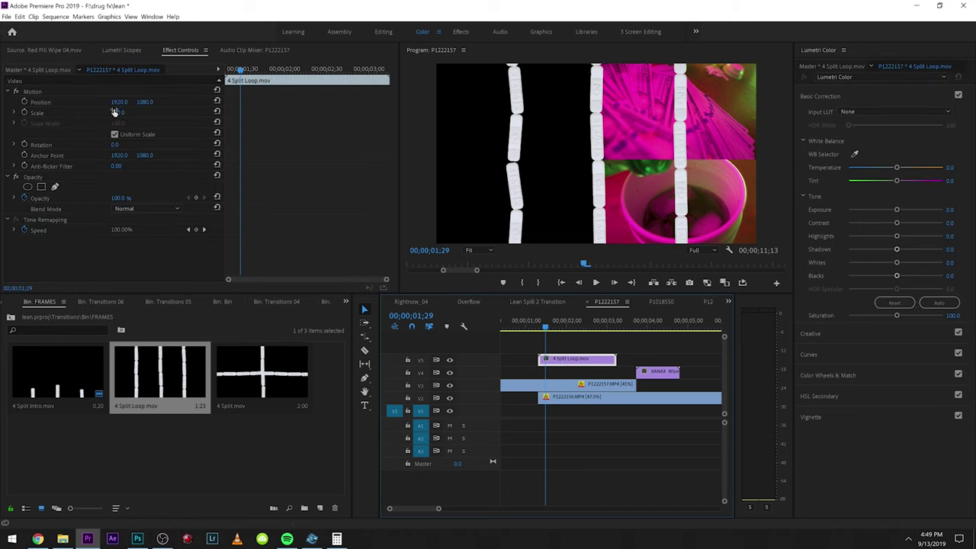
Save the project, and fit P1222157 into the rightmost column at scale 115 and position about 5070.1, 1153.2
click(527, 384)
key(ctrl+s)
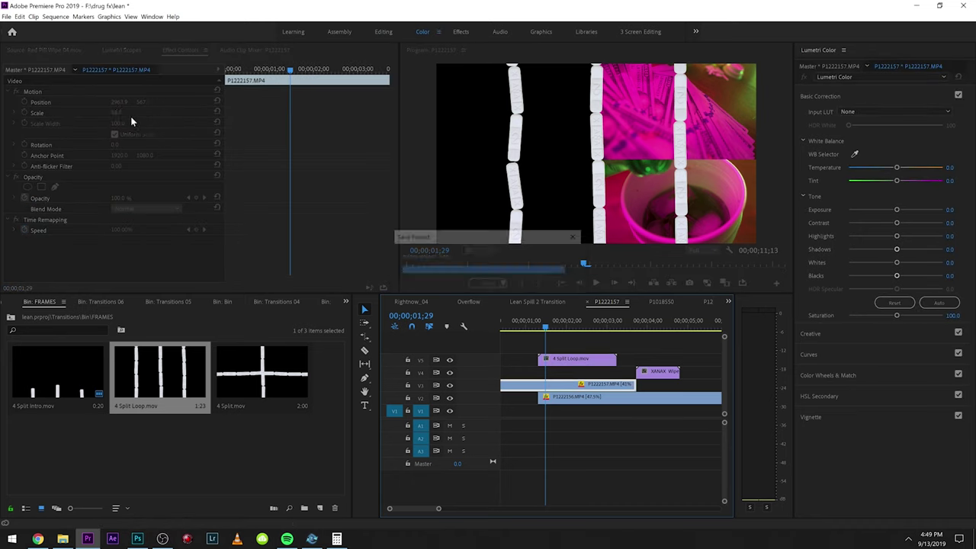
mouse_move(116, 113)
mouse_down()
mouse_move(177, 113)
mouse_move(117, 113)
mouse_move(125, 113)
mouse_up()
click(65, 93)
drag(591, 130, 767, 187)
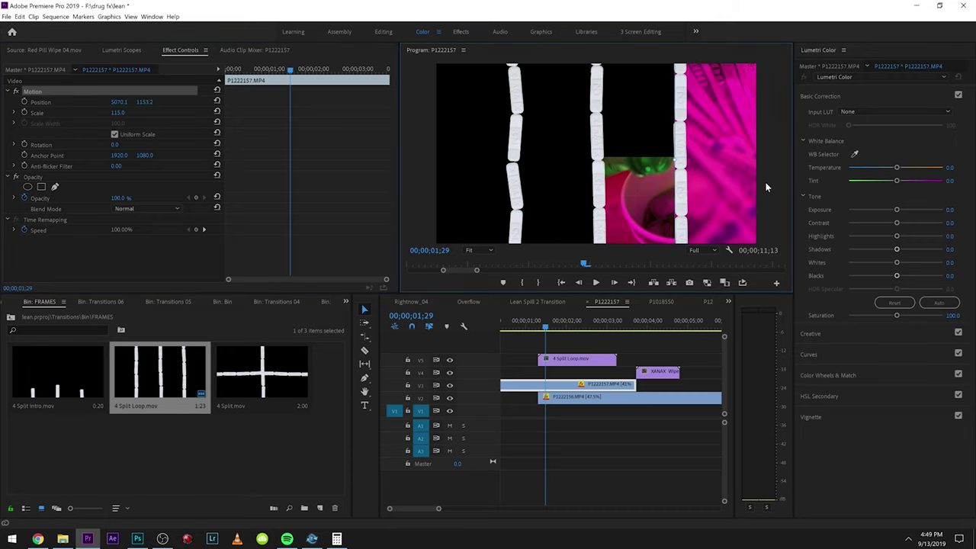
Mask the P1222157 clip to the rightmost column with a rectangular opacity mask feathered 114, and play it back
click(41, 186)
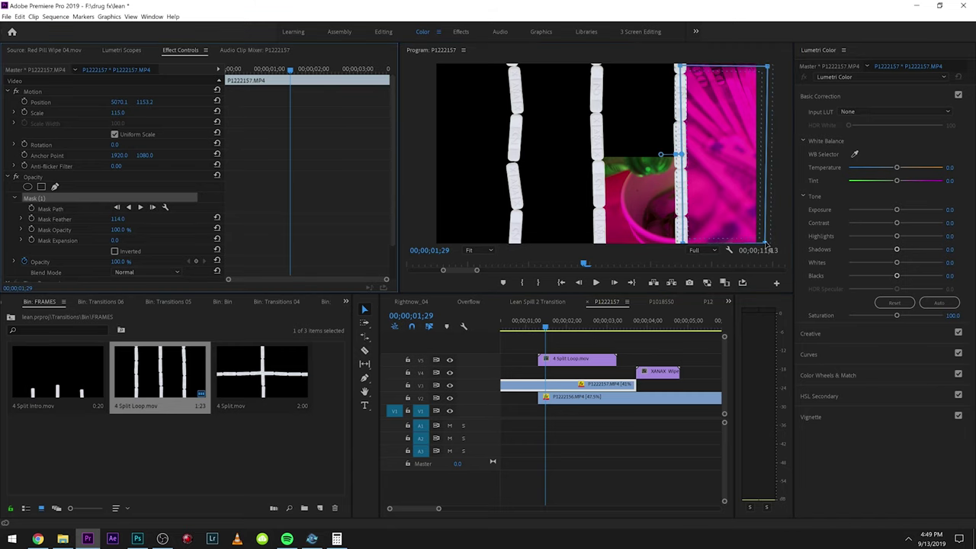
drag(767, 243, 786, 244)
drag(767, 67, 777, 4)
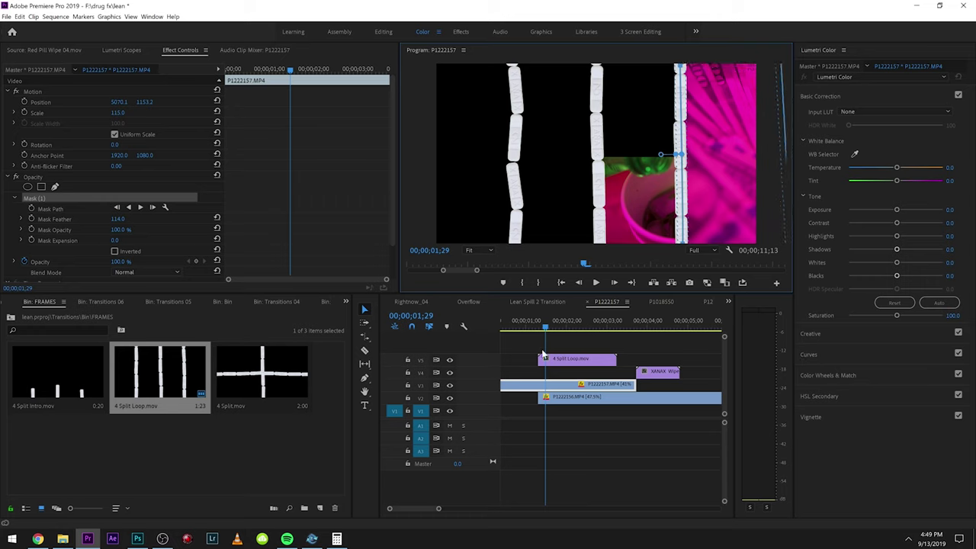
key(space)
click(573, 340)
Scale the P1222156 clip to 112 and position it at about 2988.4, 1155.4 behind the third column
click(571, 398)
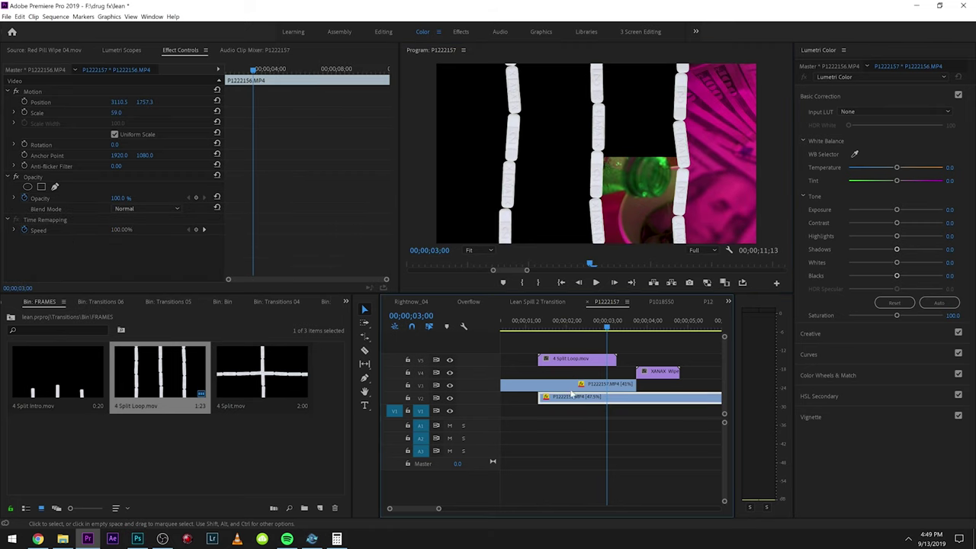
mouse_move(114, 112)
mouse_down()
mouse_move(153, 113)
mouse_move(84, 102)
mouse_move(133, 112)
mouse_up()
click(35, 92)
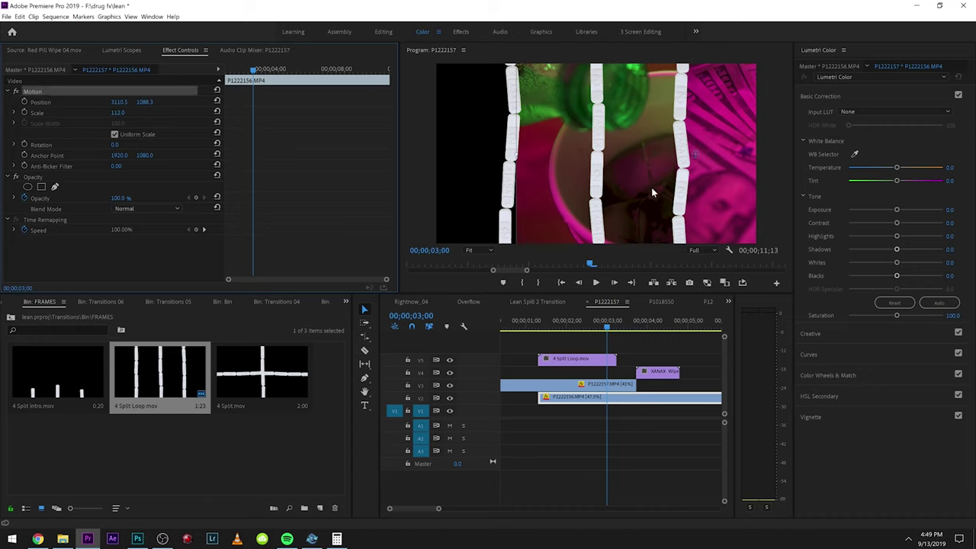
mouse_move(664, 199)
mouse_down()
mouse_move(682, 198)
mouse_move(656, 215)
mouse_up()
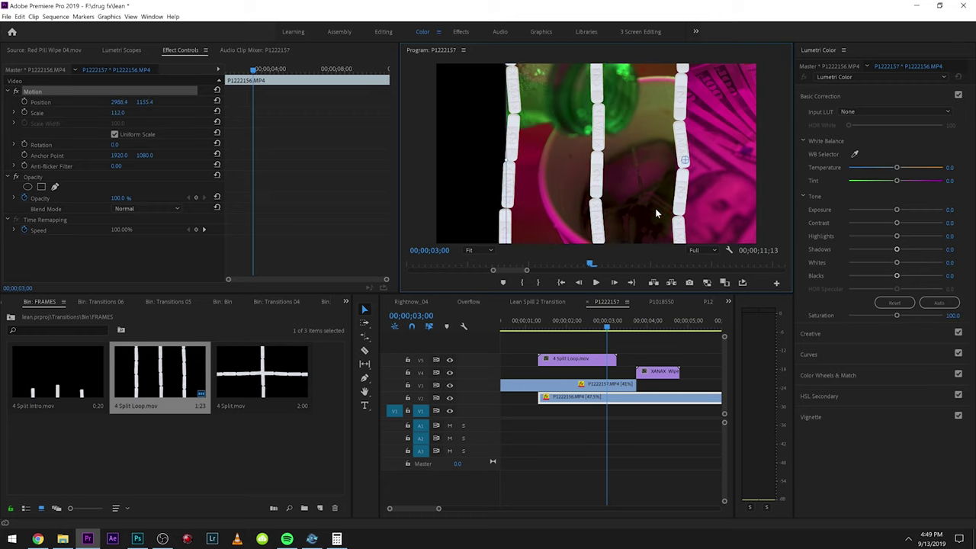
Draw a pen opacity mask on P1222156 around the third column between the pill lines, and check it at earlier frames
click(32, 263)
click(56, 187)
click(525, 214)
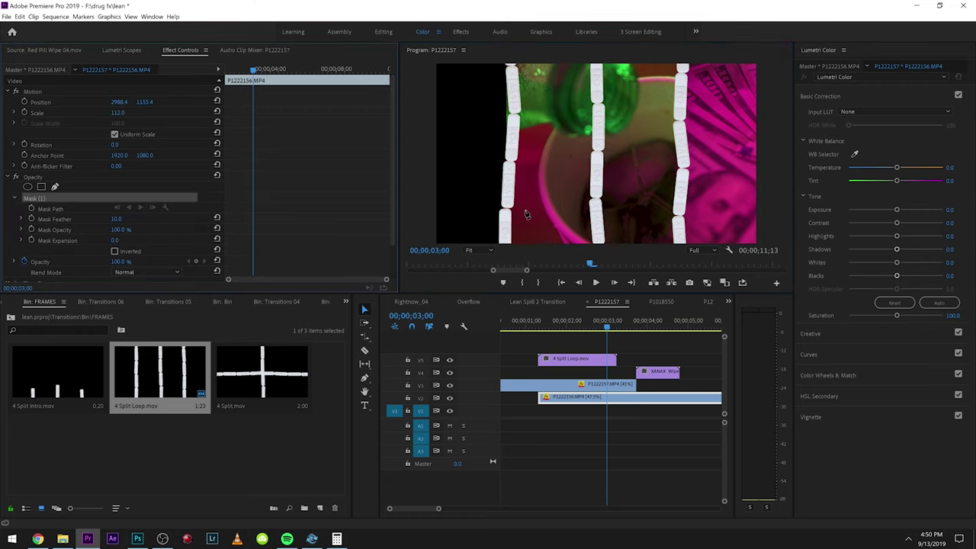
click(598, 243)
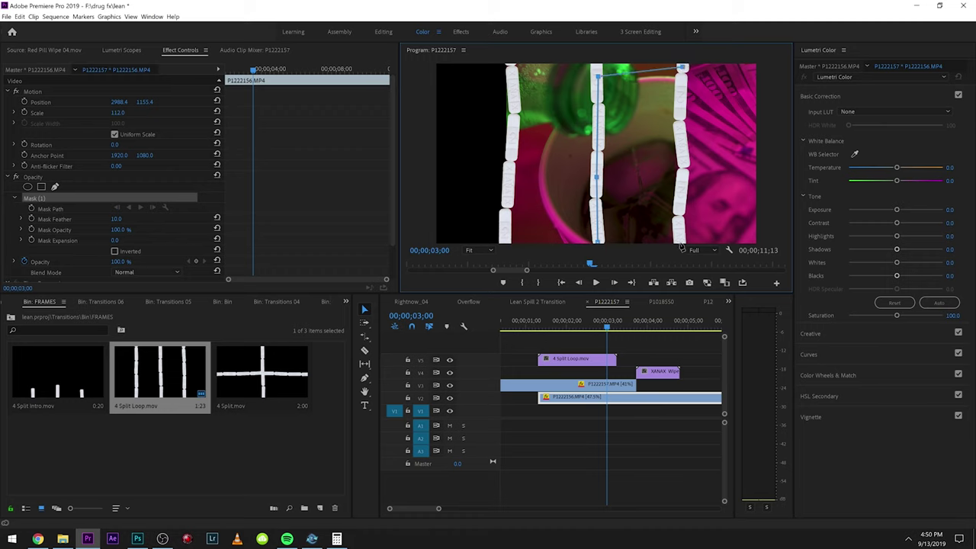
click(602, 245)
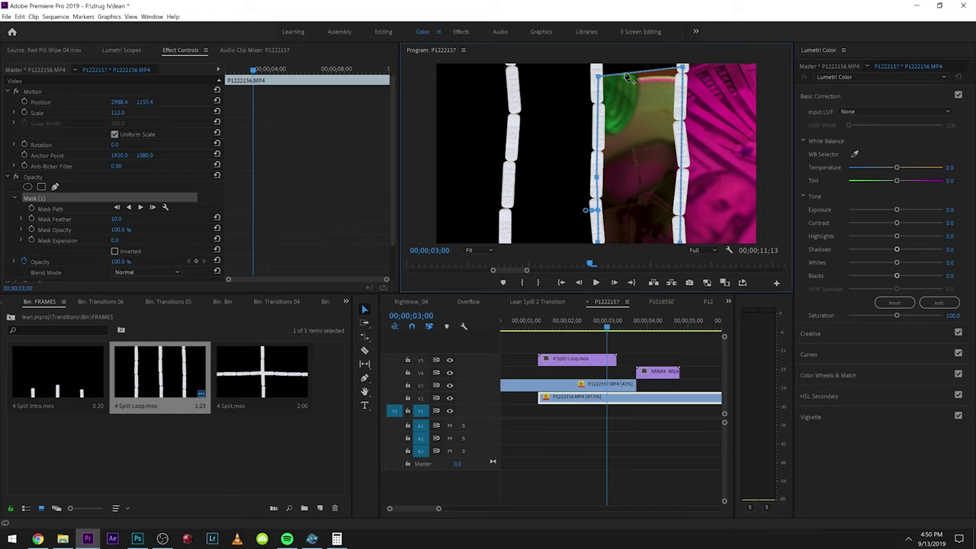
click(553, 313)
click(564, 312)
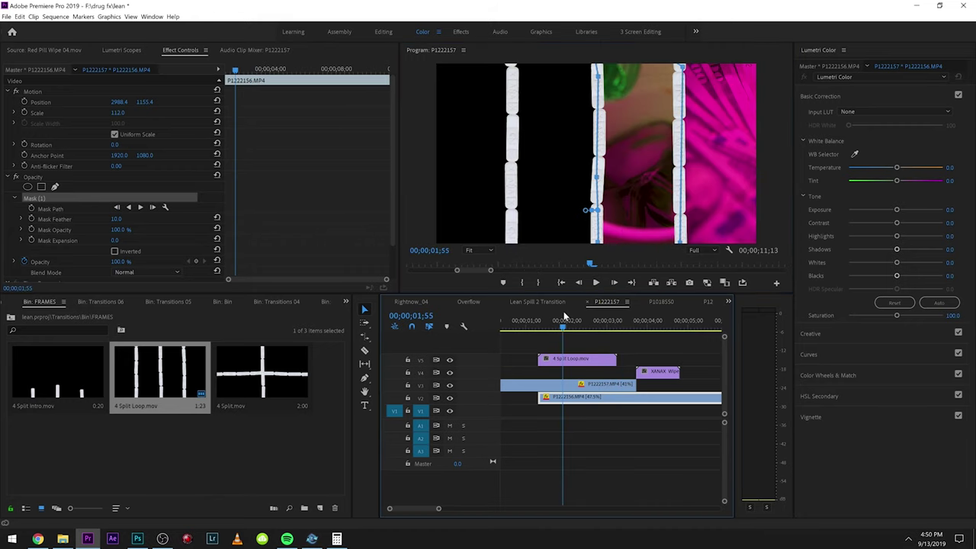